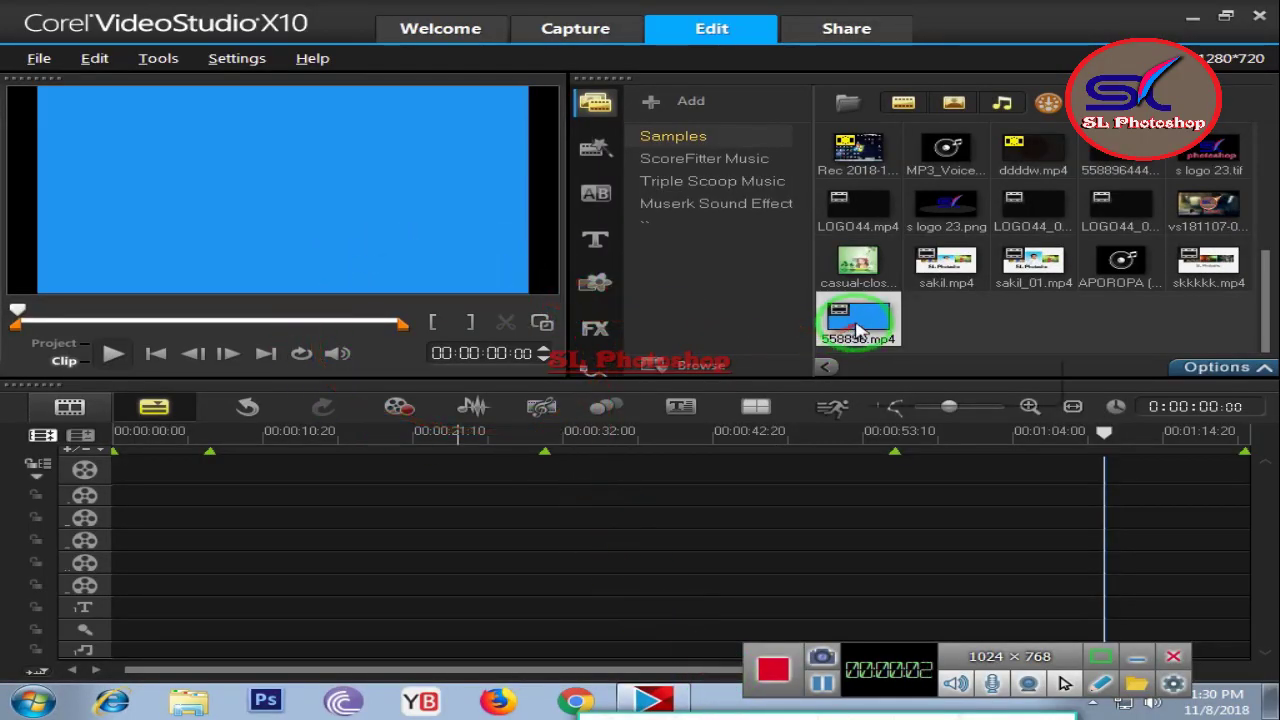
- Drag the blue 558896.mp4 clip from the Library to 00:00 on Overlay Track 1
{"action": "left_click_drag", "start_coordinate": [857, 330], "coordinate": [118, 505]}
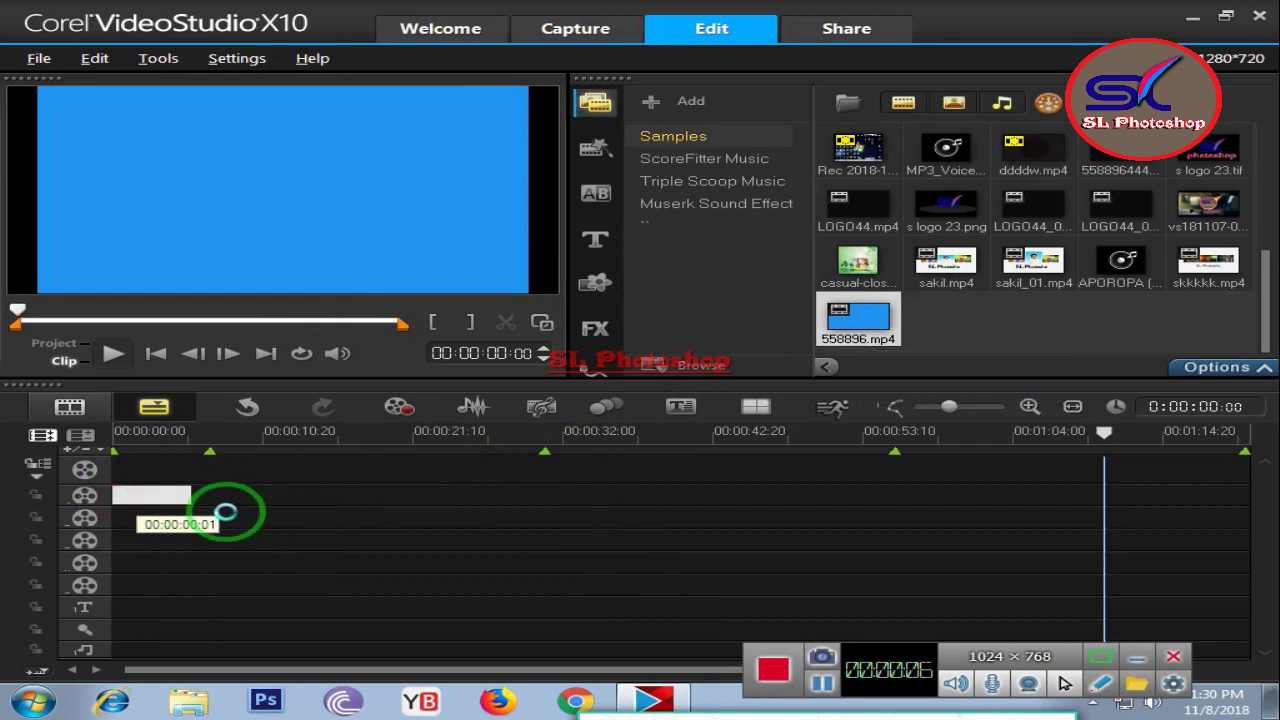
{"action": "mouse_move", "coordinate": [226, 512]}
{"action": "left_mouse_down"}
{"action": "mouse_move", "coordinate": [205, 497]}
{"action": "mouse_move", "coordinate": [229, 496]}
{"action": "left_mouse_up"}
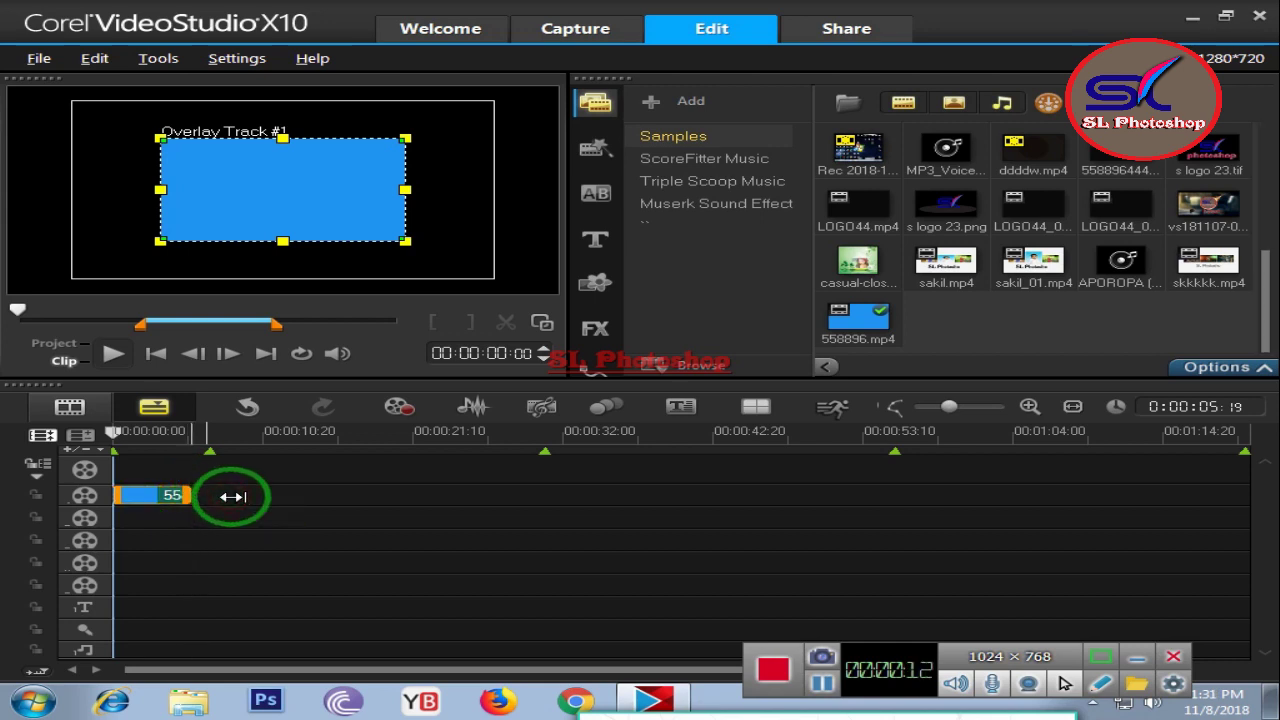
- Fit the 558896.mp4 overlay to the full frame and preview it through 00:00:04:21
{"action": "right_click", "coordinate": [269, 152]}
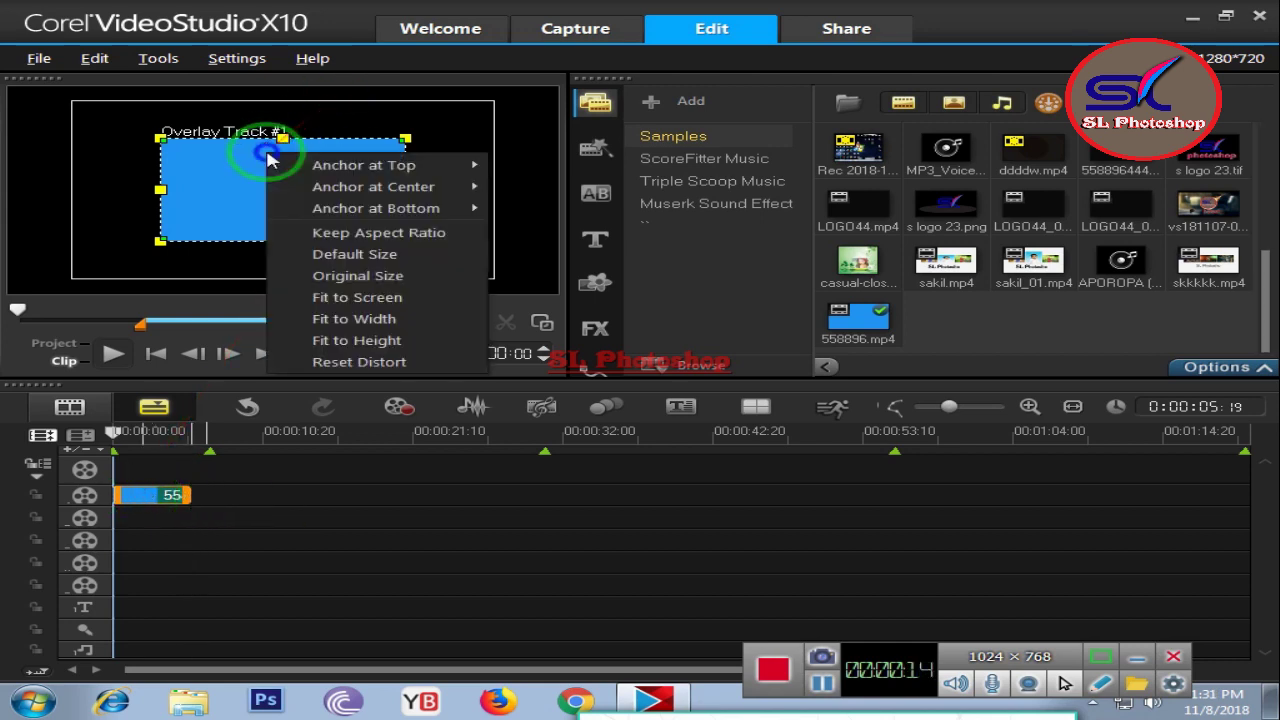
{"action": "left_click", "coordinate": [365, 298]}
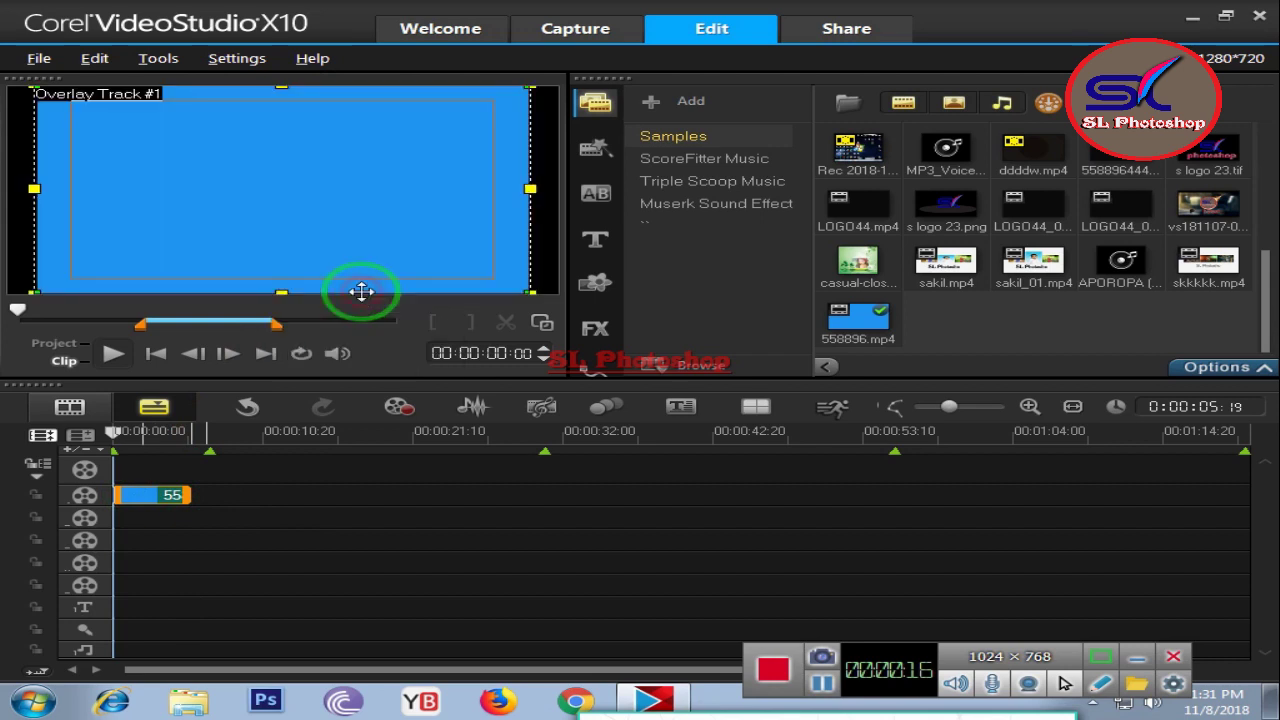
{"action": "left_click", "coordinate": [113, 356]}
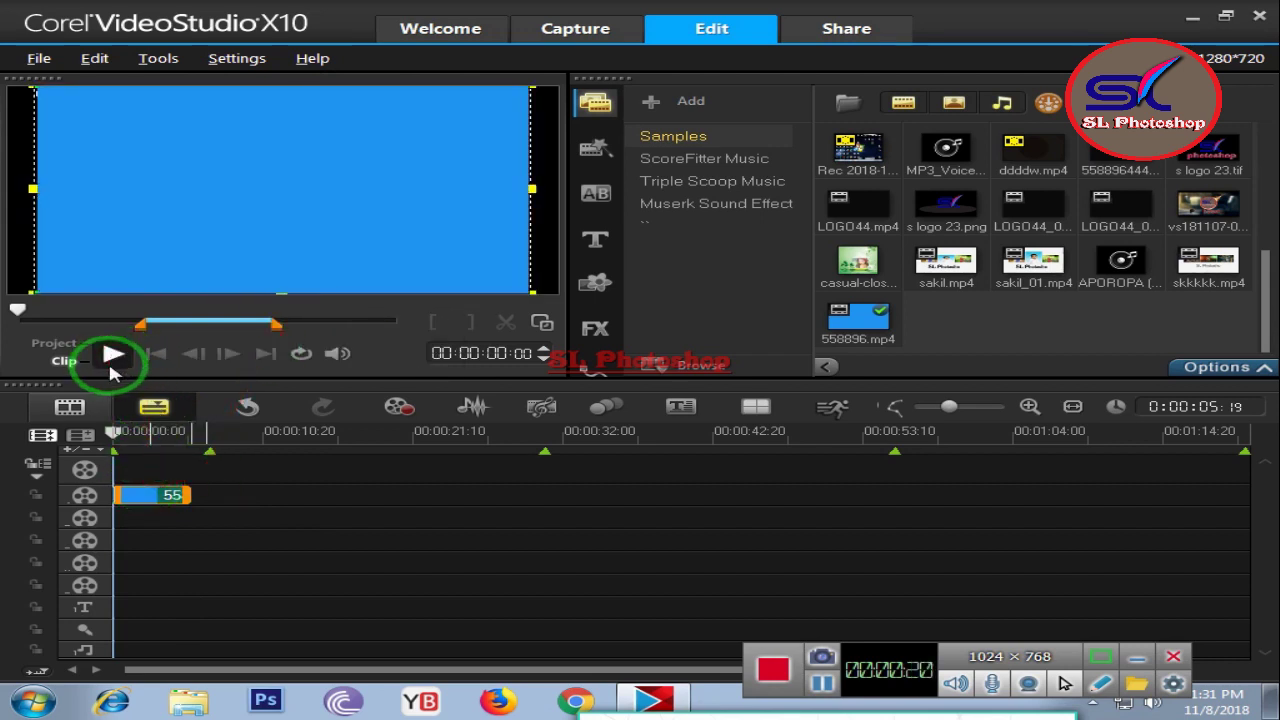
{"action": "left_click", "coordinate": [113, 357]}
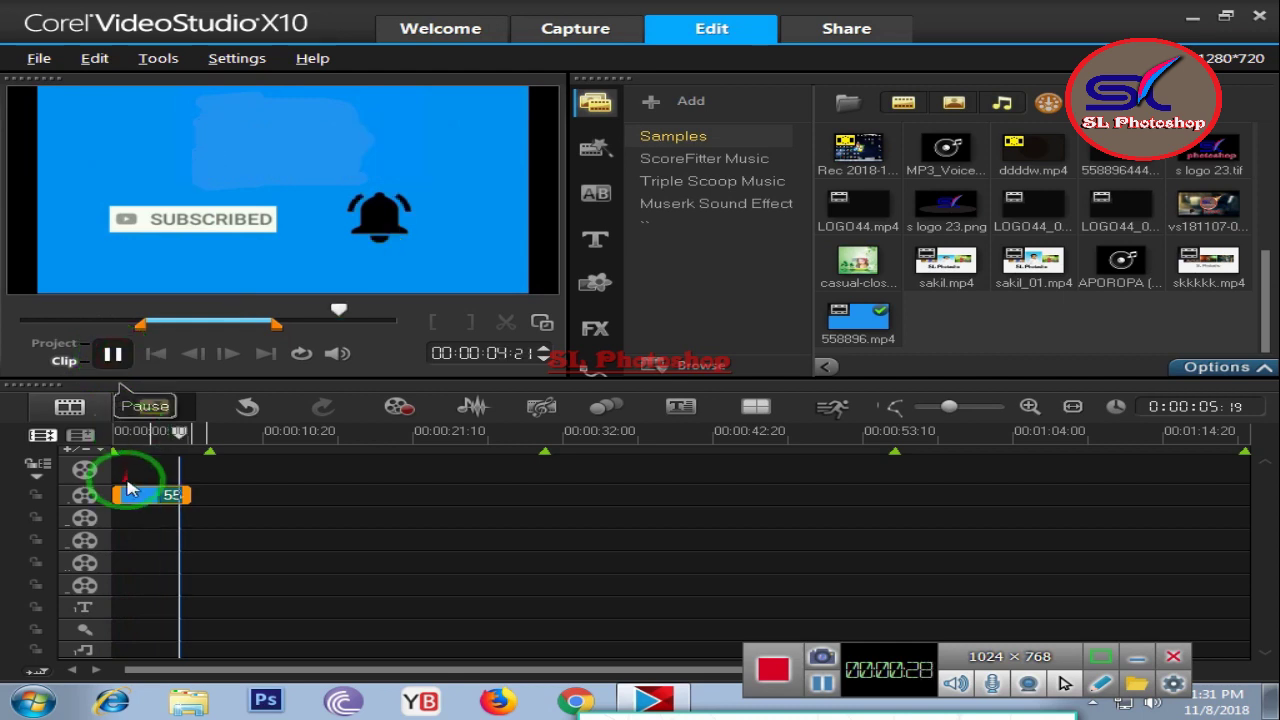
{"action": "left_click", "coordinate": [136, 495]}
- In the overlay's Mask & Chroma Key options, apply overlay options with type Chroma Key
{"action": "right_click", "coordinate": [136, 494]}
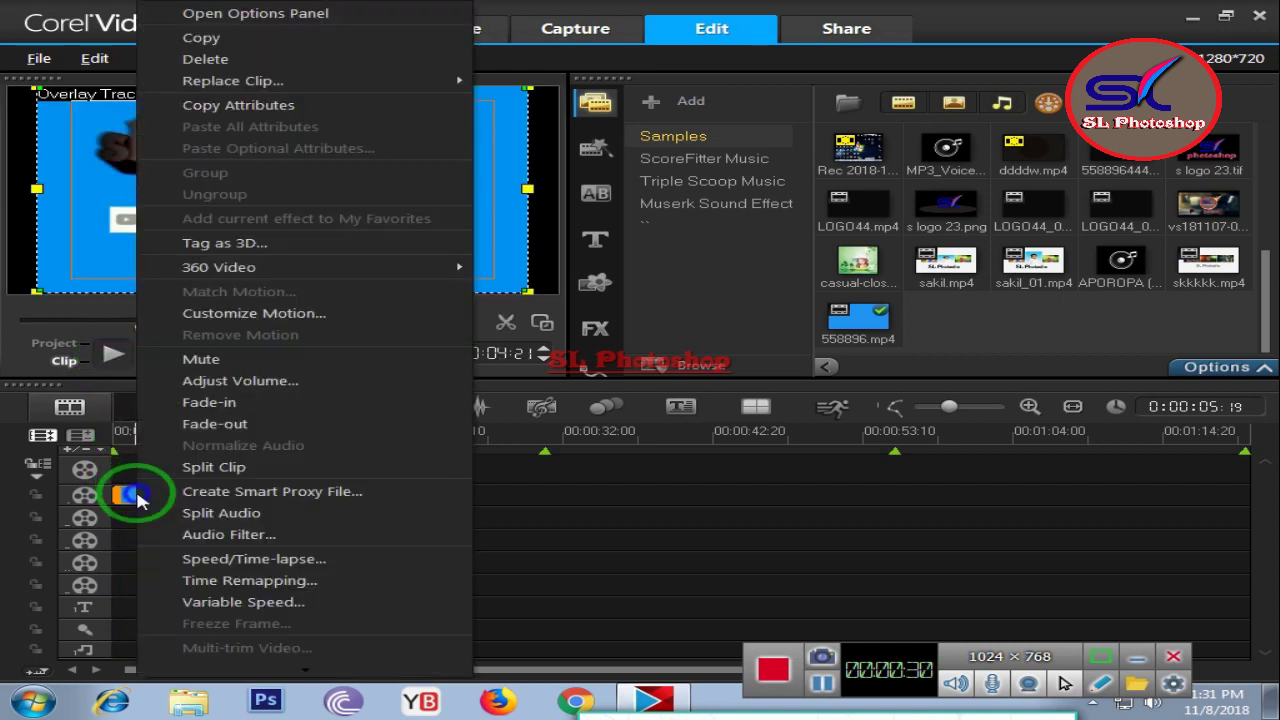
{"action": "double_click", "coordinate": [128, 495]}
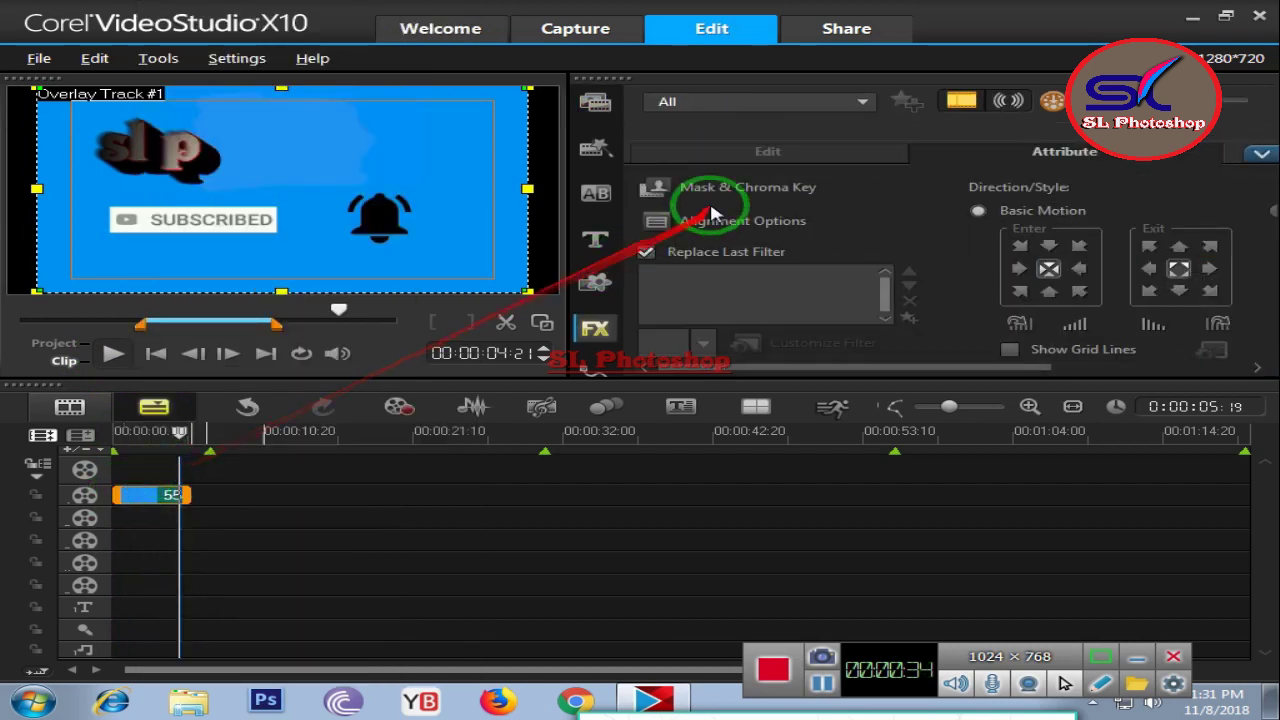
{"action": "left_click", "coordinate": [724, 189]}
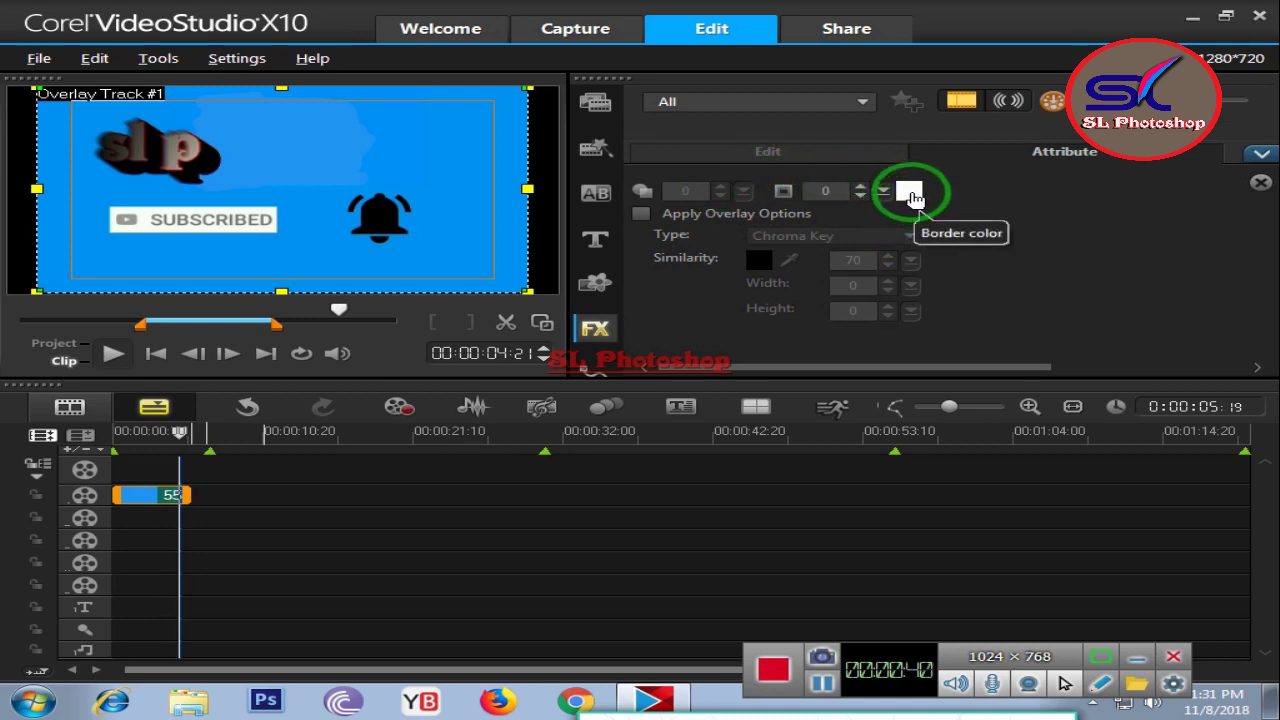
{"action": "left_click", "coordinate": [642, 214]}
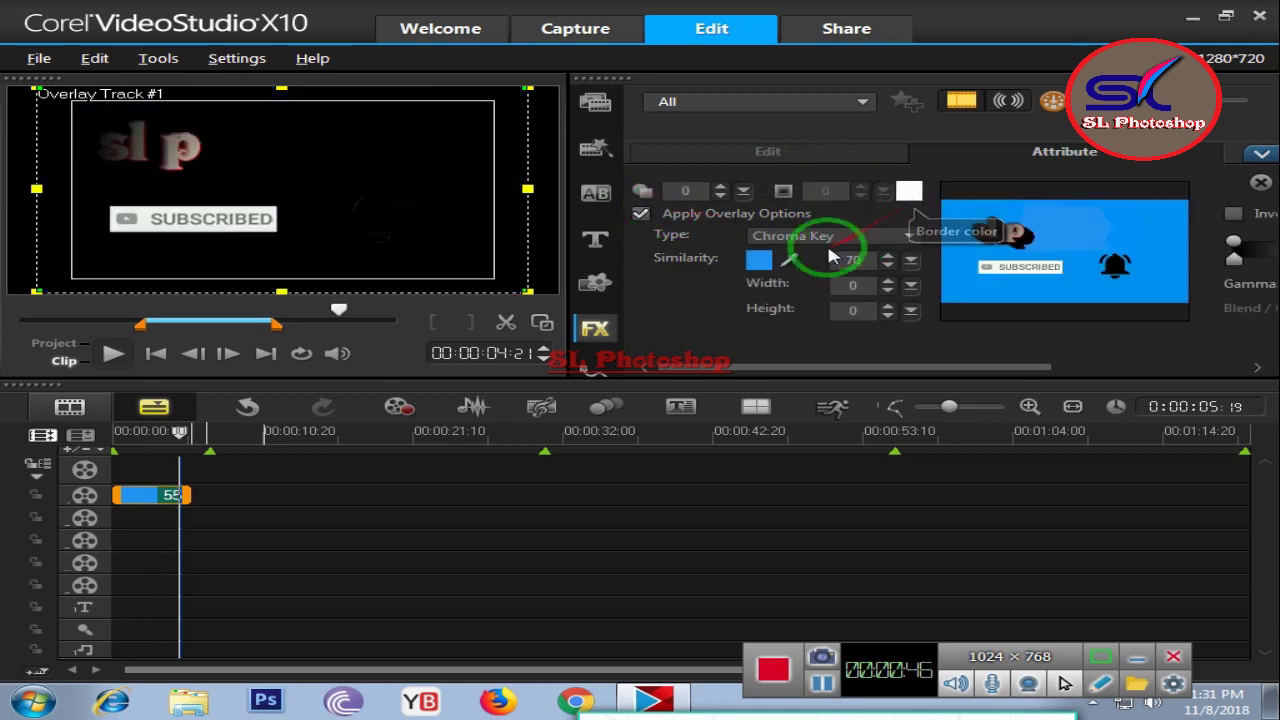
- Sample the blue background as the key colour, then play the clip and the whole project
{"action": "left_click", "coordinate": [758, 261]}
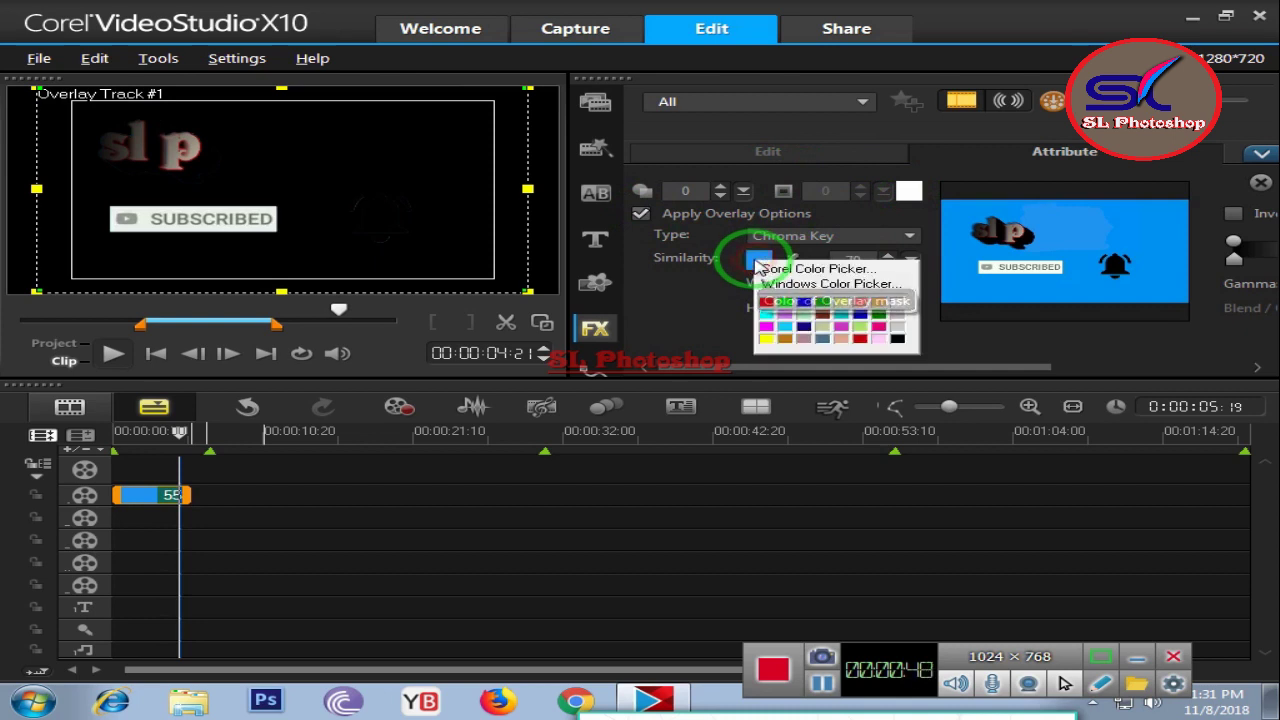
{"action": "left_click", "coordinate": [950, 272]}
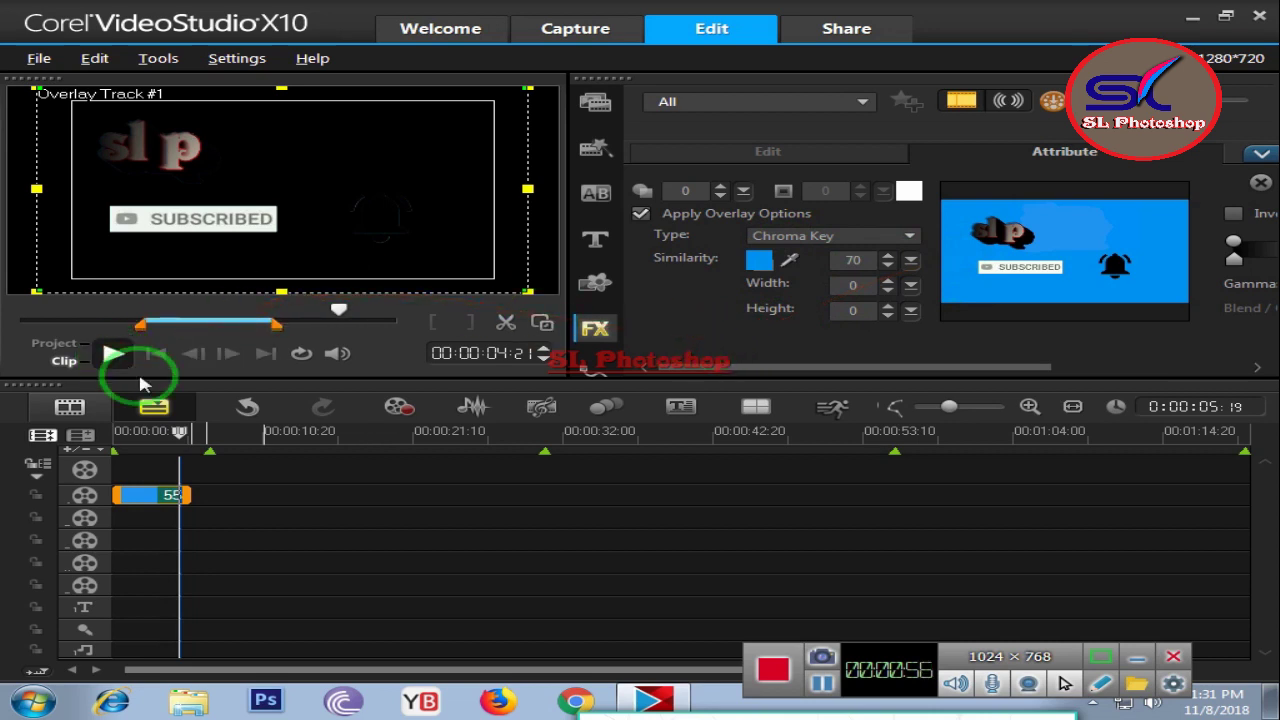
{"action": "left_click", "coordinate": [115, 358]}
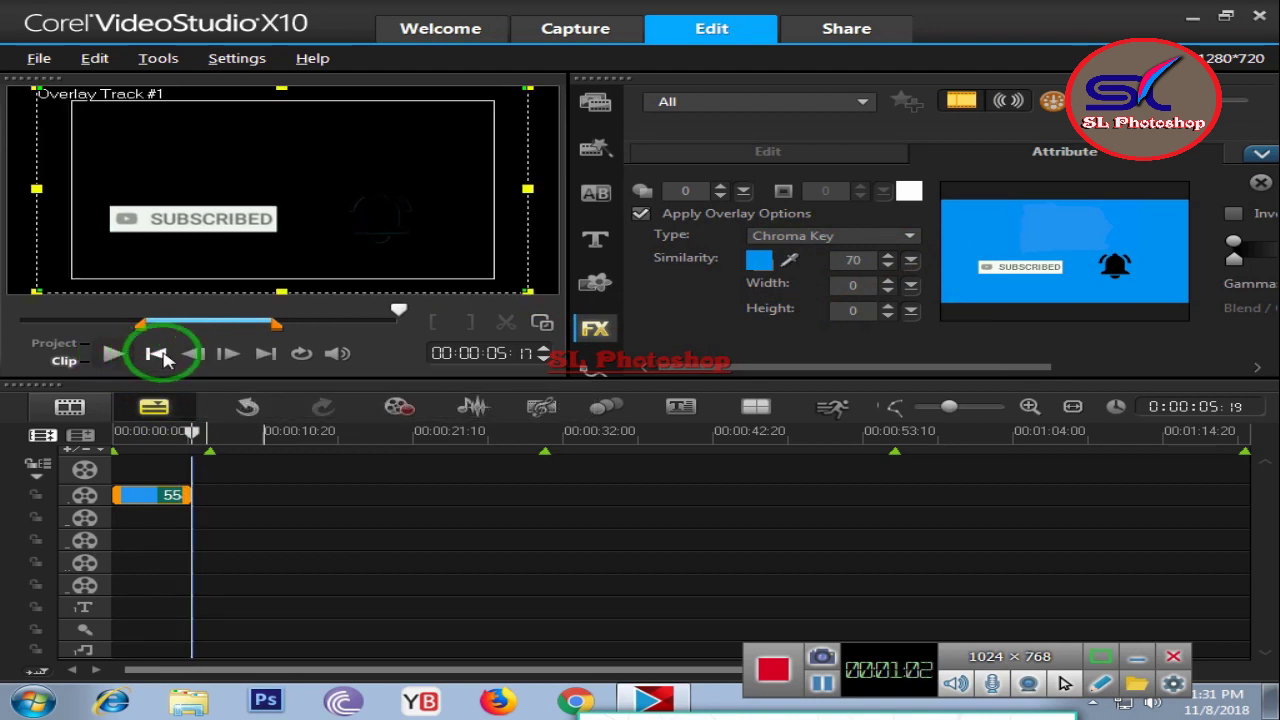
{"action": "left_click", "coordinate": [54, 343]}
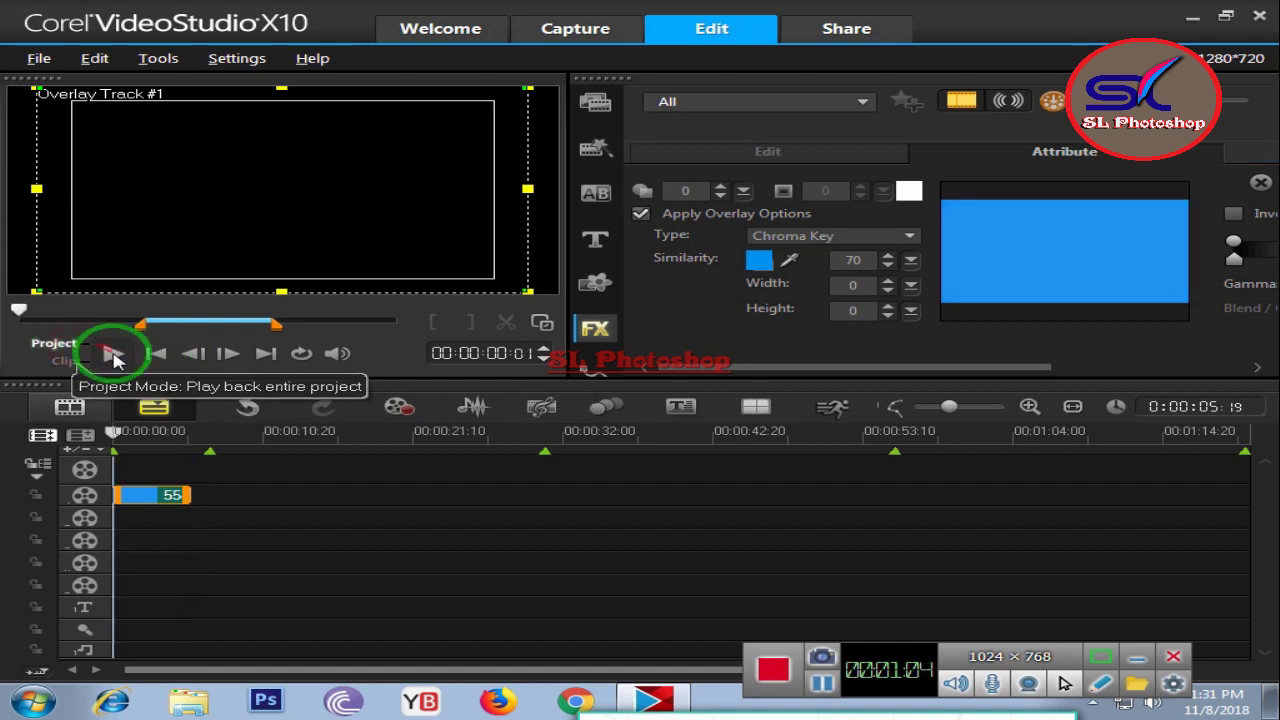
{"action": "left_click", "coordinate": [112, 353]}
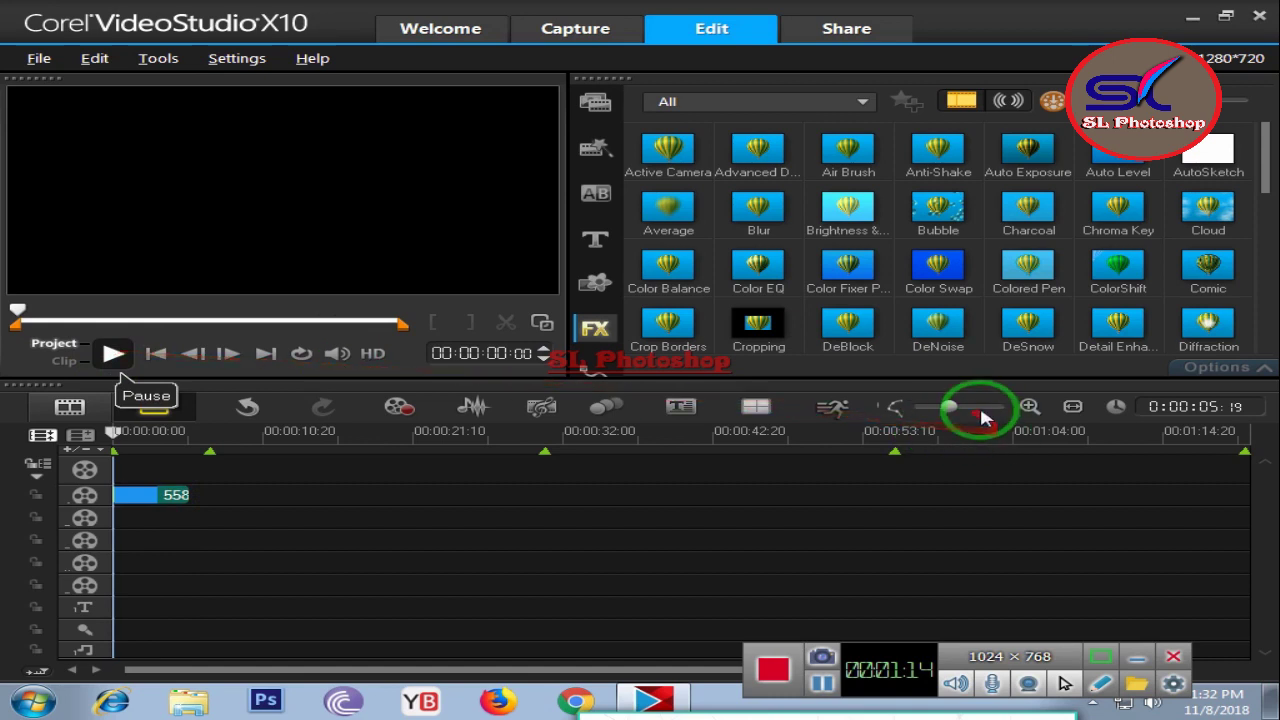
- Zoom the timeline to 2-second steps and browse the Samples media library to SP-I01.jpg
{"action": "key", "text": "space"}
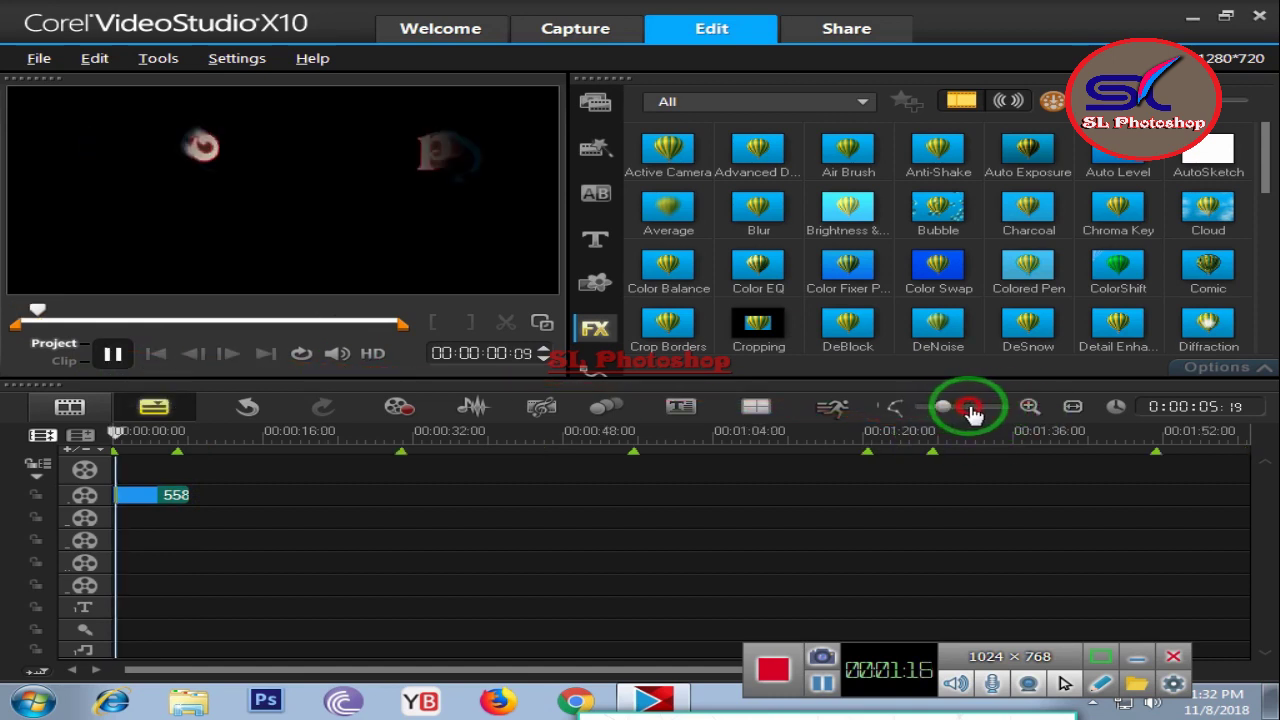
{"action": "left_click_drag", "start_coordinate": [957, 413], "coordinate": [980, 413]}
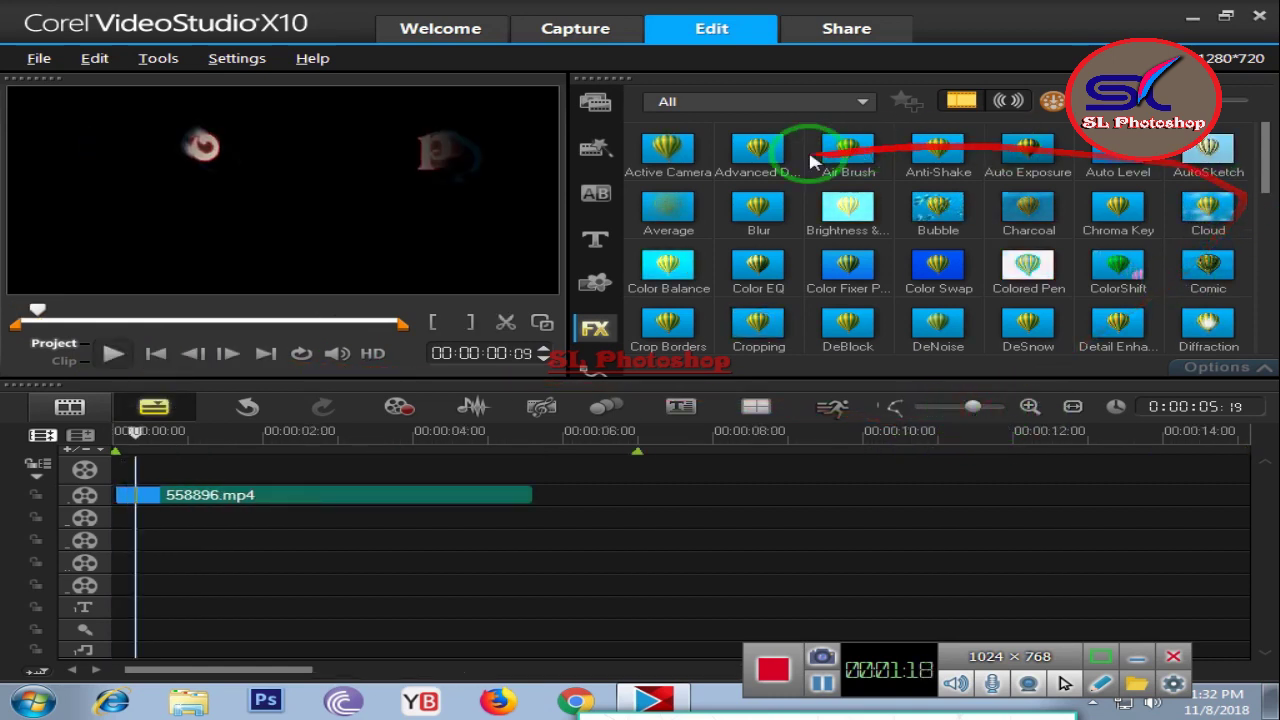
{"action": "left_click", "coordinate": [601, 110]}
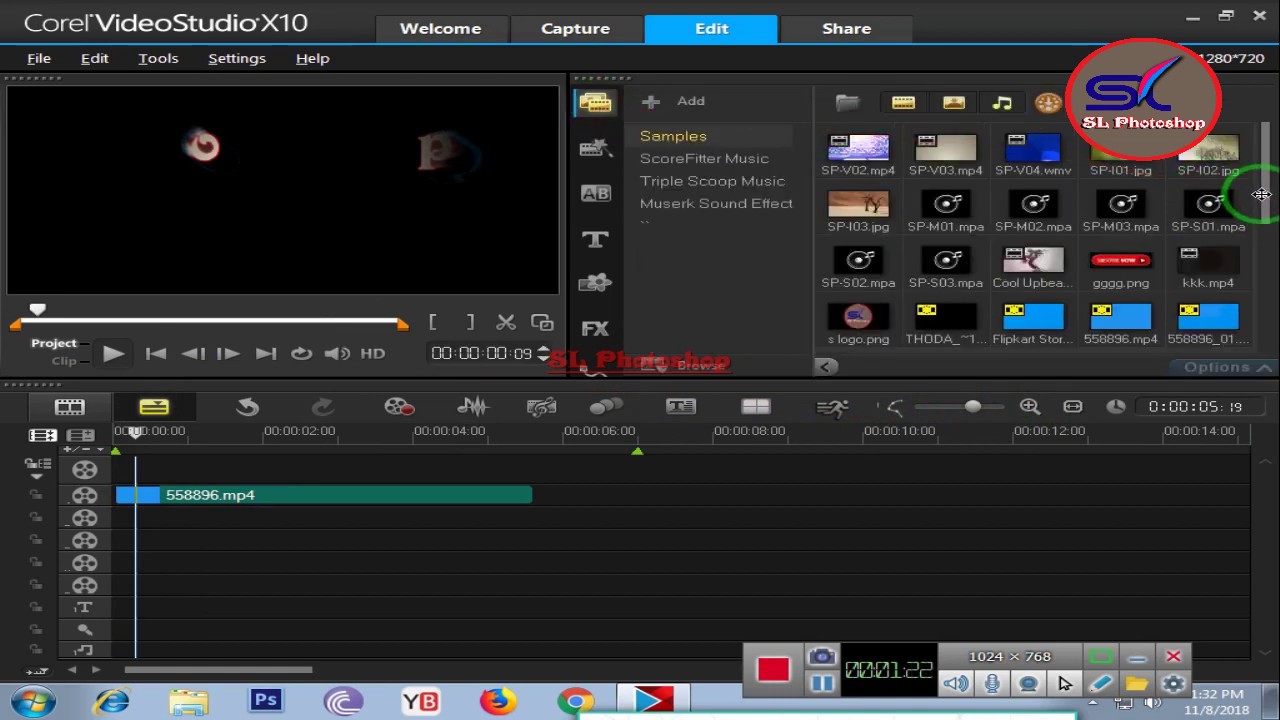
{"action": "left_click_drag", "start_coordinate": [1263, 205], "coordinate": [1265, 187]}
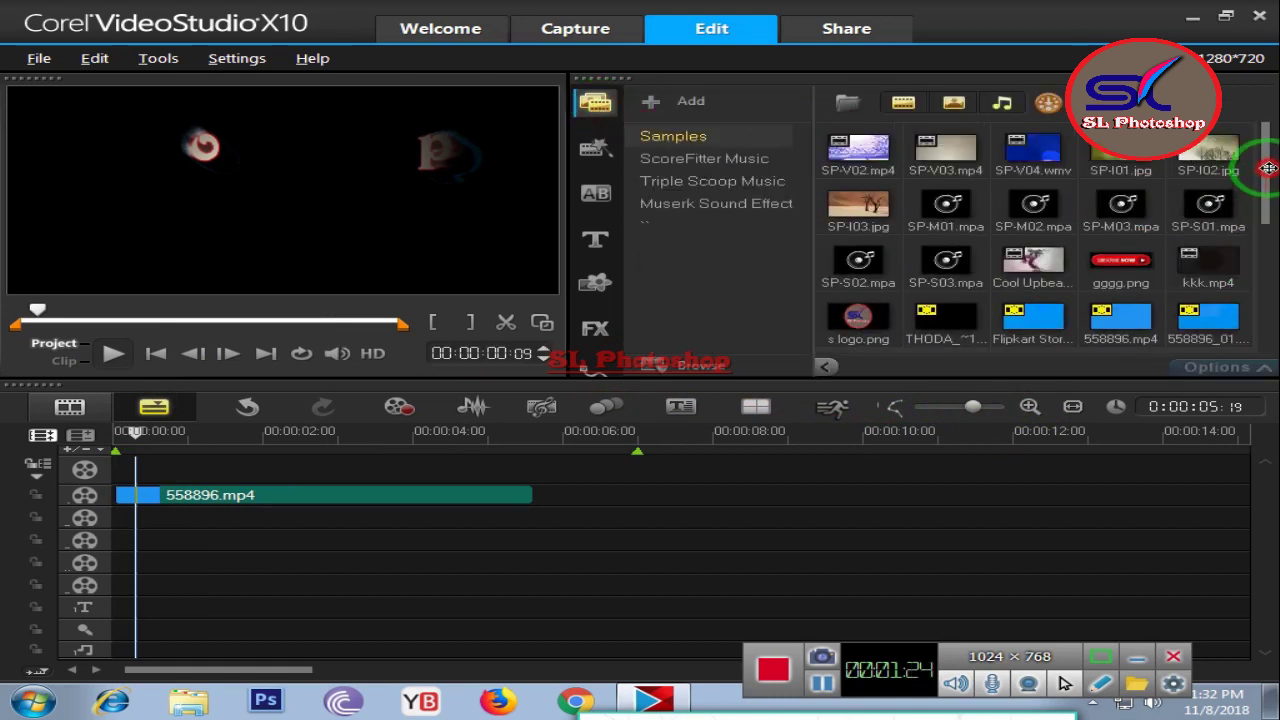
{"action": "left_click", "coordinate": [1112, 153]}
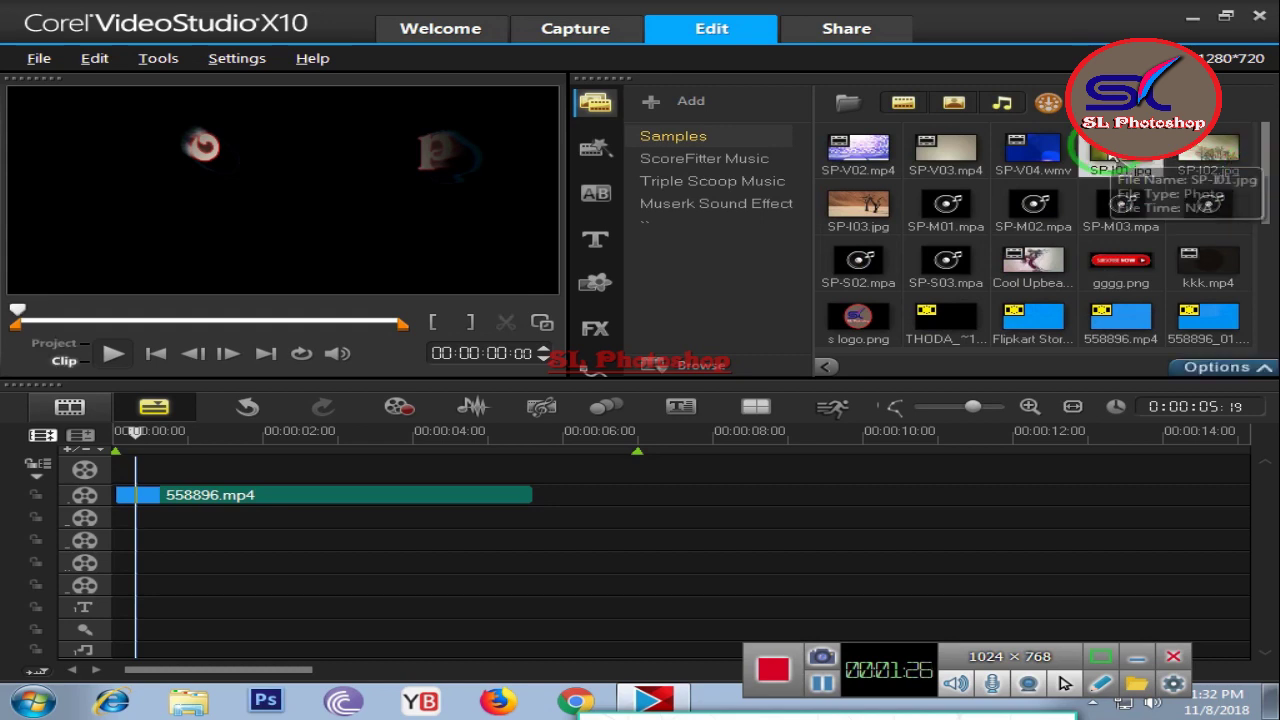
- Add SP-V03.mp4 to the video track, trim it to end at 5:19, and replay the project
{"action": "left_click", "coordinate": [946, 157]}
{"action": "left_click_drag", "start_coordinate": [946, 153], "coordinate": [563, 497]}
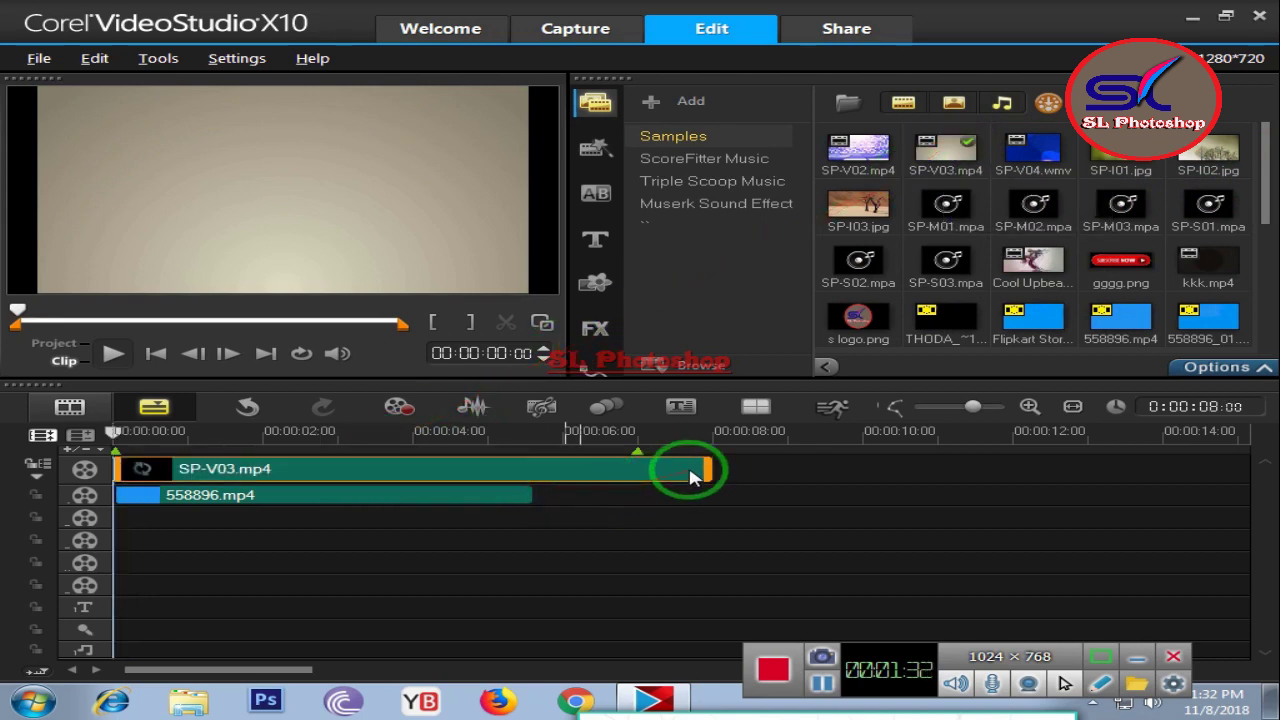
{"action": "left_click_drag", "start_coordinate": [708, 468], "coordinate": [535, 472]}
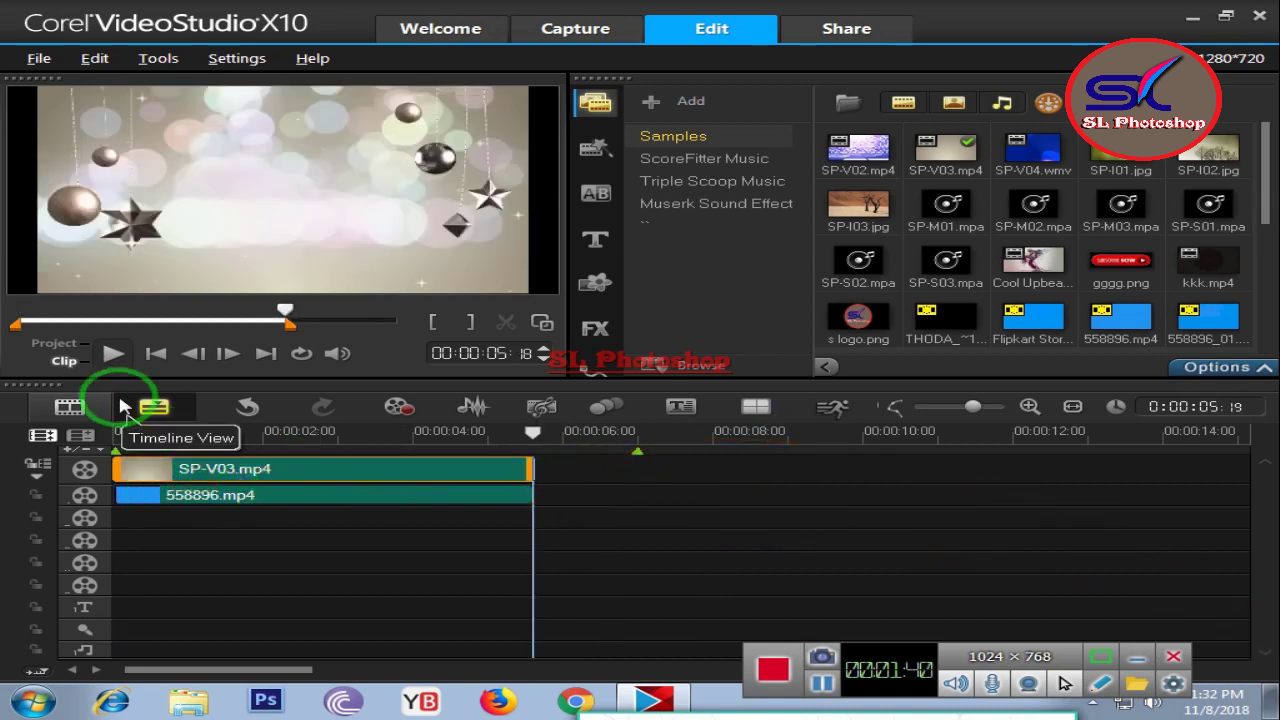
{"action": "left_click", "coordinate": [62, 358]}
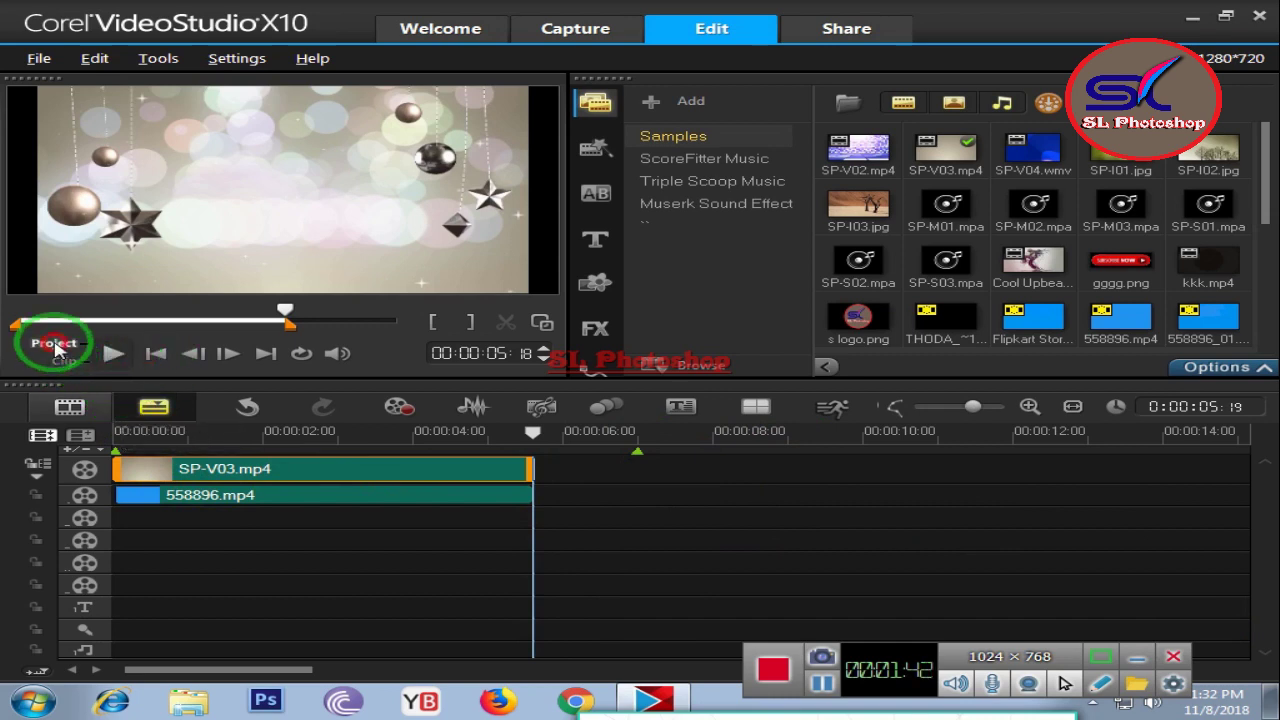
{"action": "left_click", "coordinate": [160, 356]}
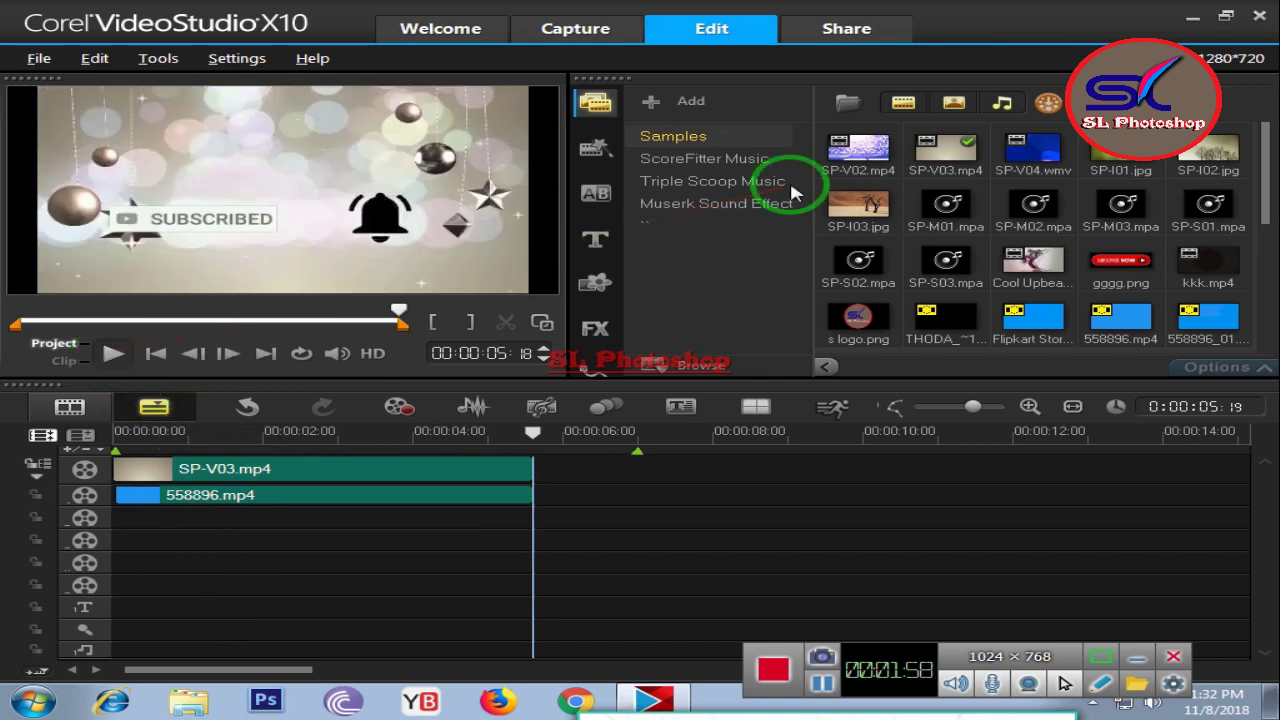
- Minimize VideoStudio and refresh the Windows desktop three times
{"action": "left_click", "coordinate": [1195, 20]}
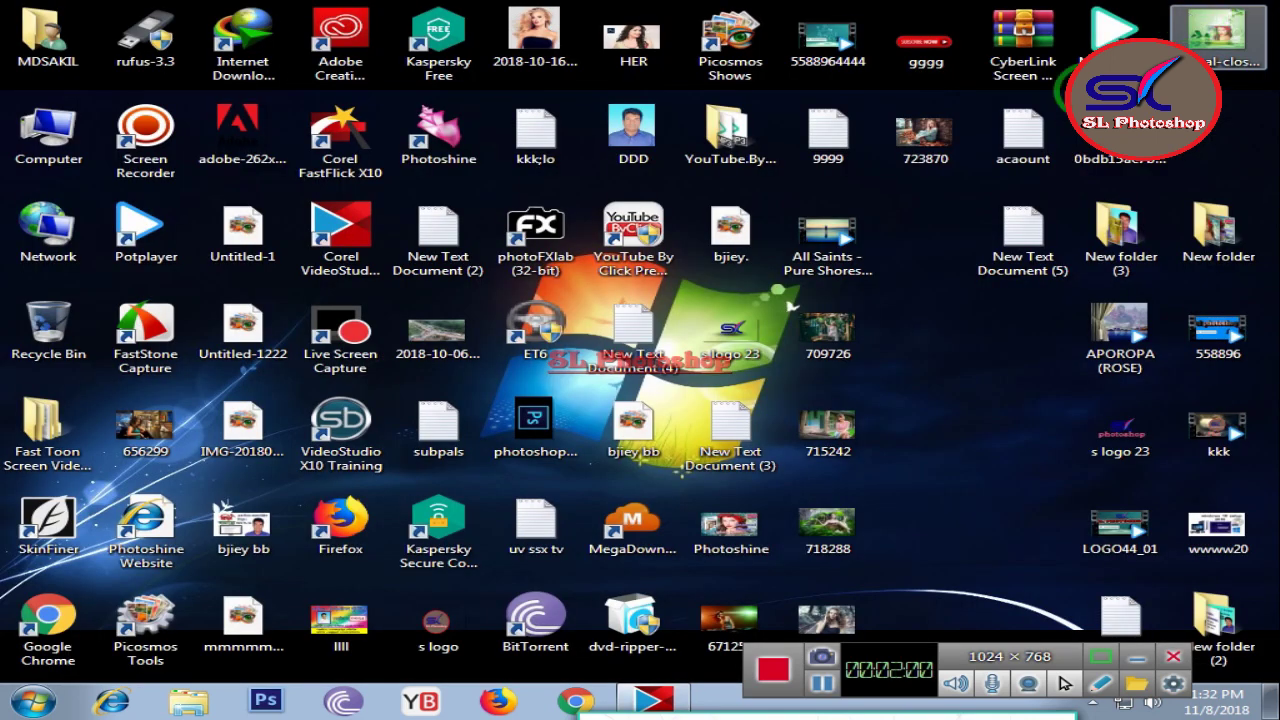
{"action": "right_click", "coordinate": [926, 216]}
{"action": "left_click", "coordinate": [983, 279]}
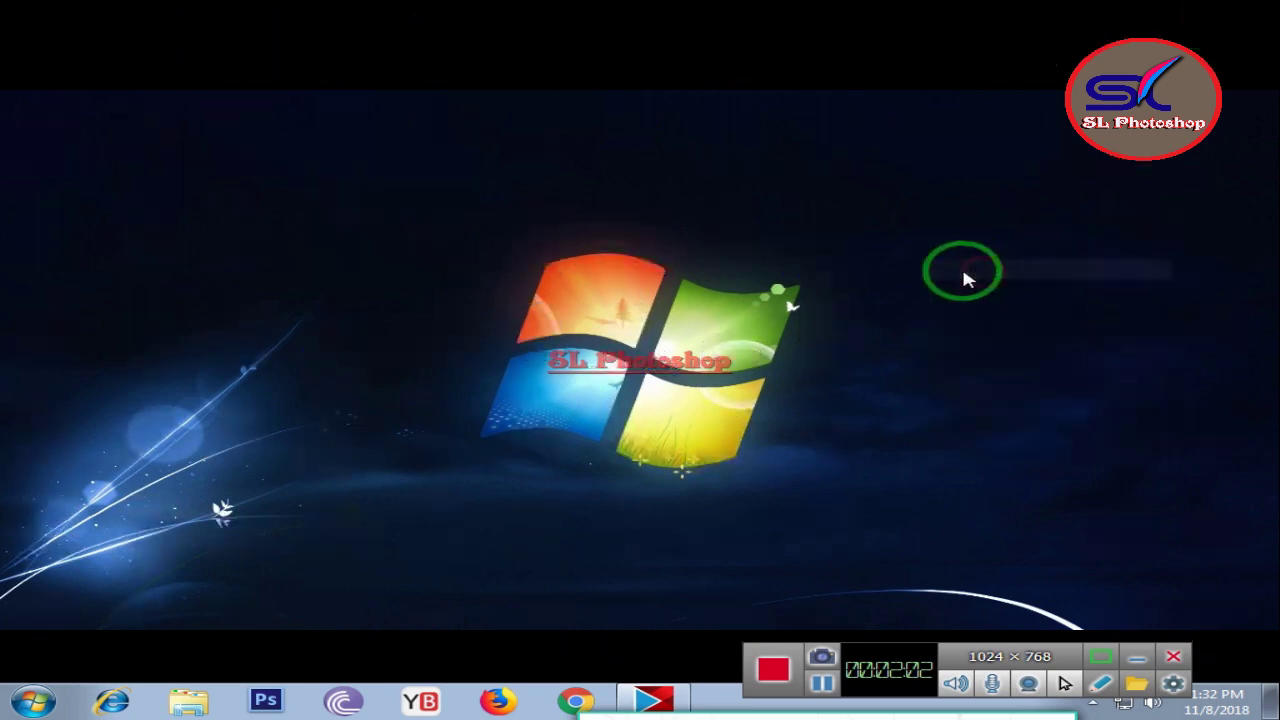
{"action": "right_click", "coordinate": [929, 254]}
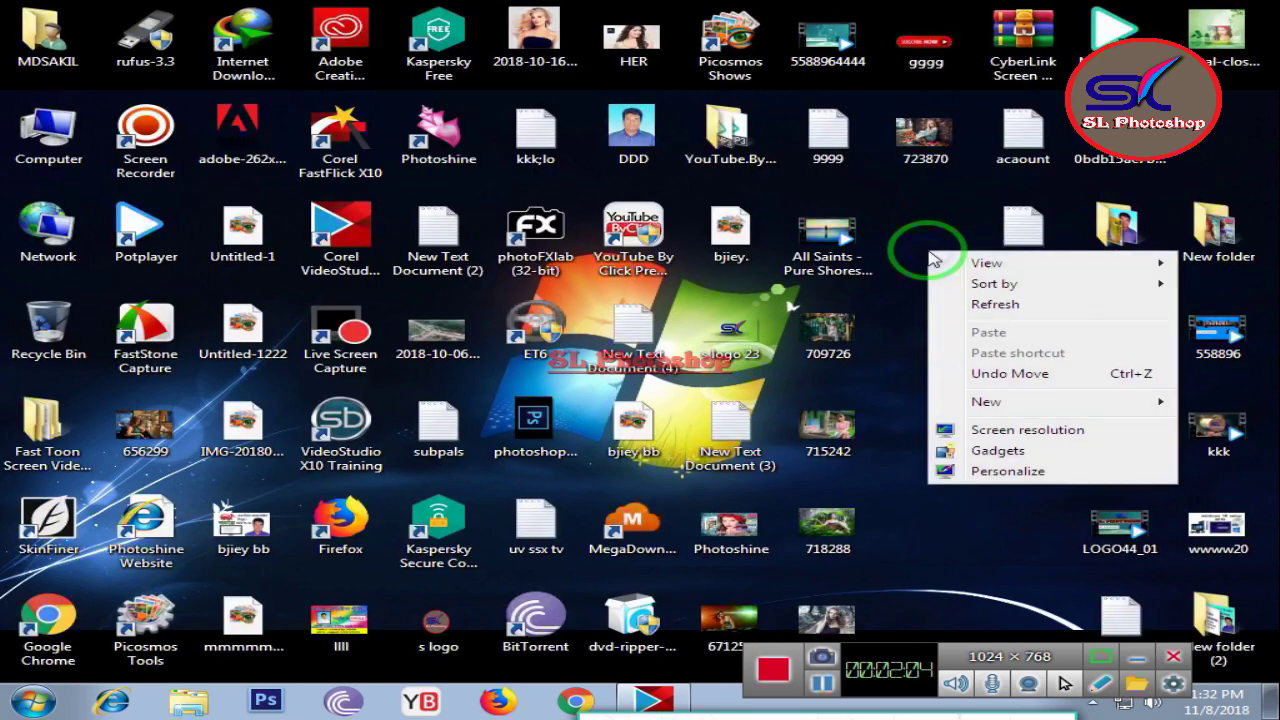
{"action": "left_click", "coordinate": [983, 302]}
{"action": "right_click", "coordinate": [919, 283]}
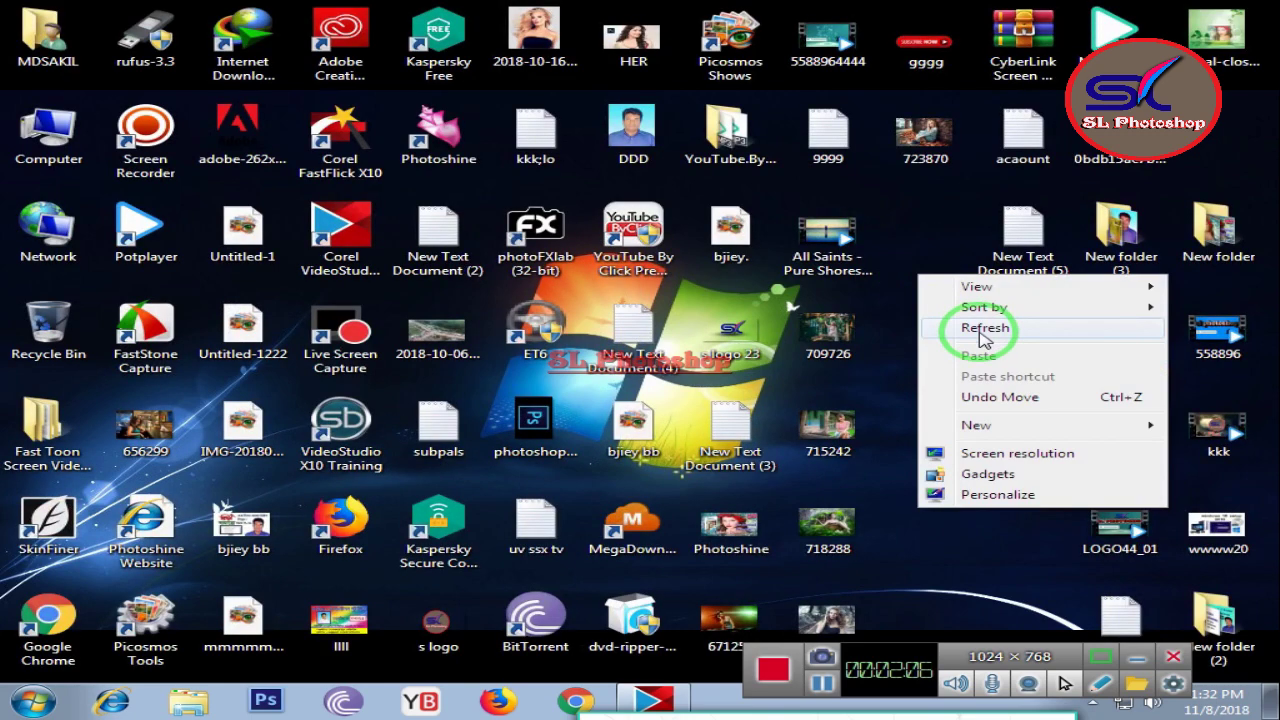
{"action": "left_click", "coordinate": [960, 329]}
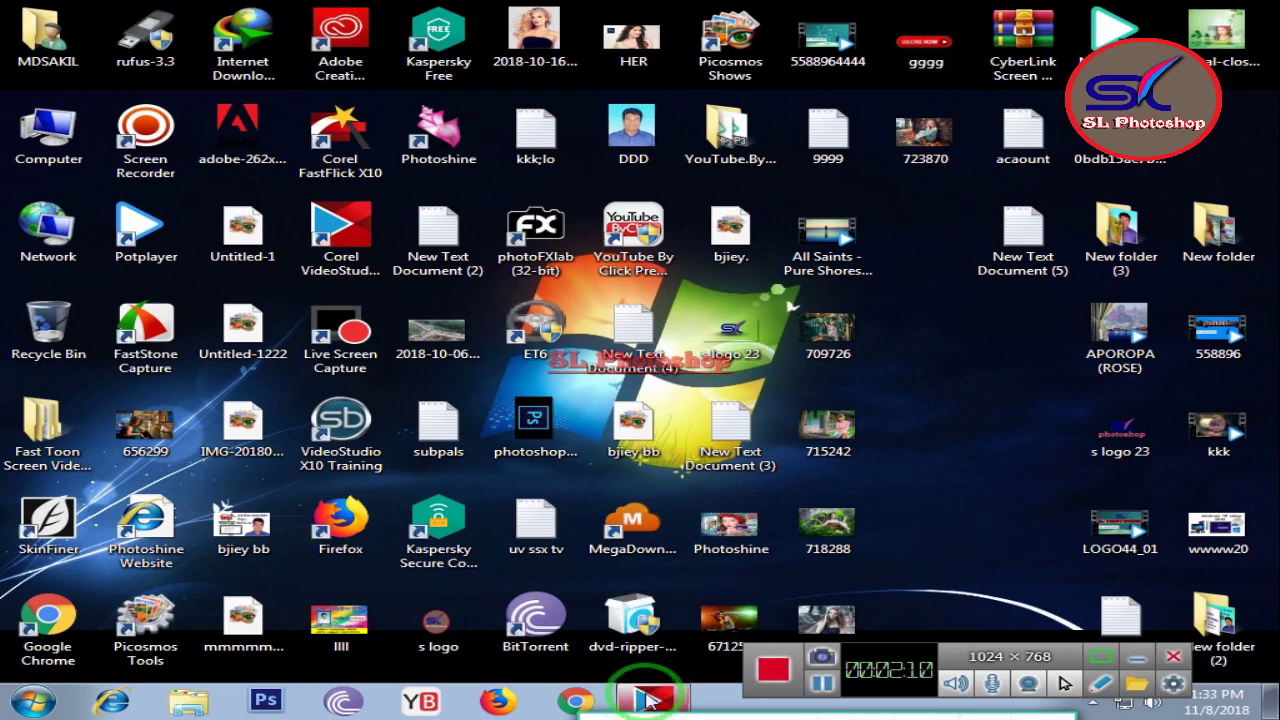
- Restore VideoStudio from the taskbar and replay the project from the start to 00:00:05:18
{"action": "left_click", "coordinate": [648, 700]}
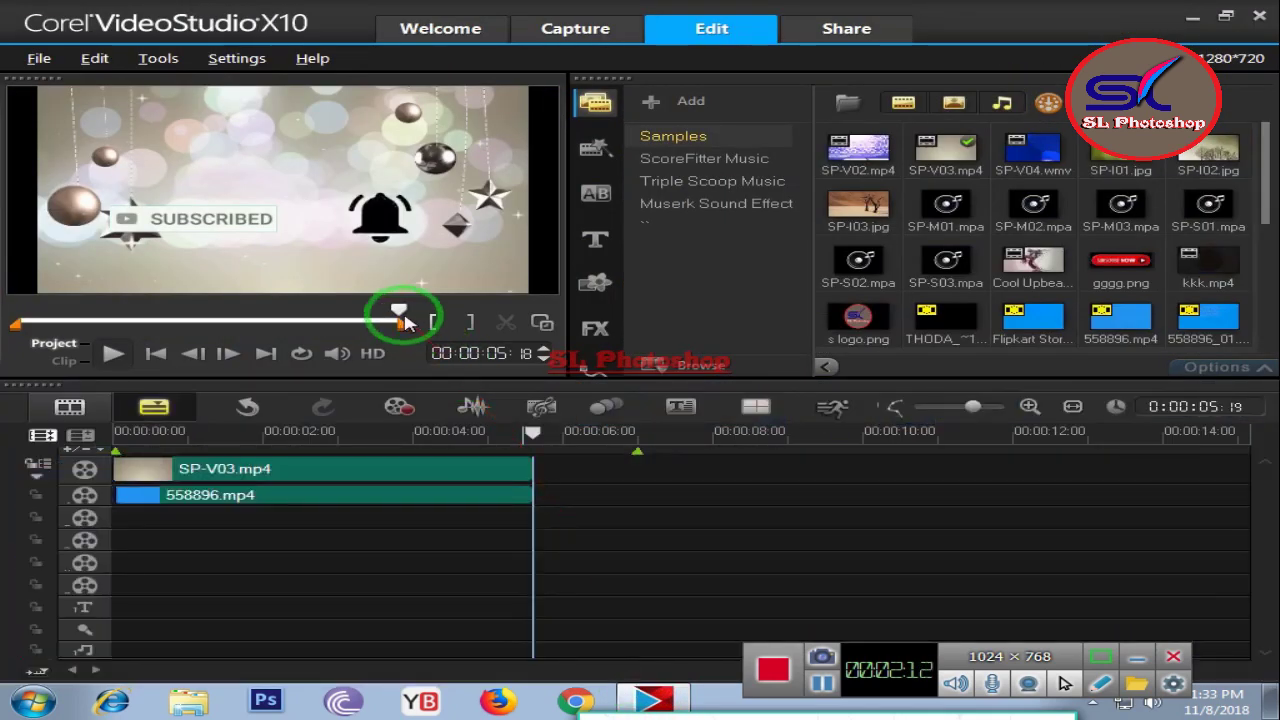
{"action": "left_click", "coordinate": [153, 356]}
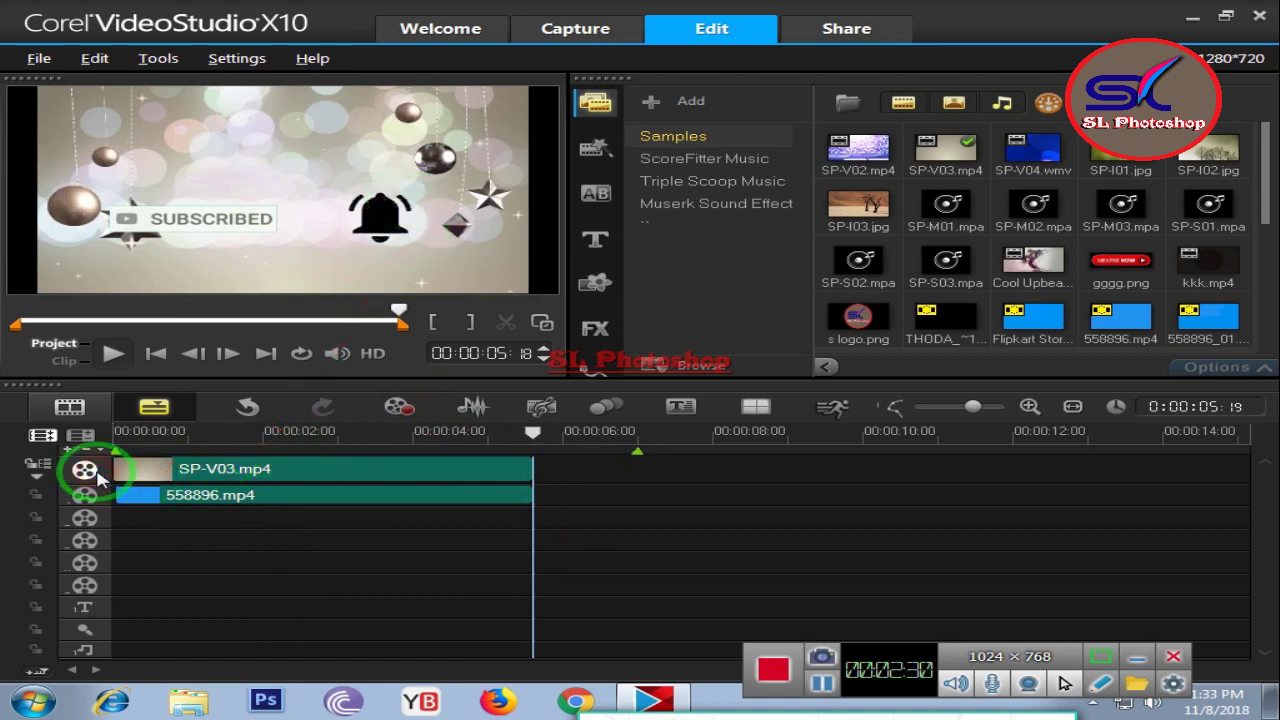
{"action": "left_click", "coordinate": [97, 471]}
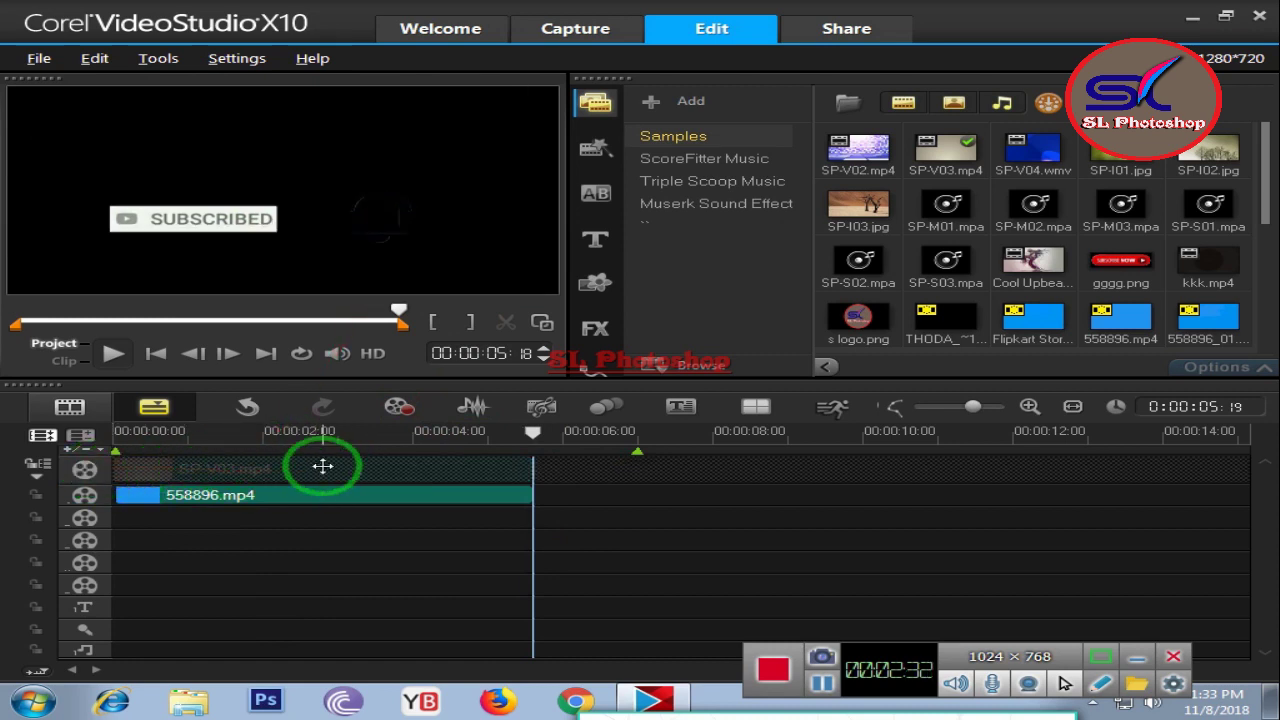
{"action": "left_click", "coordinate": [155, 353]}
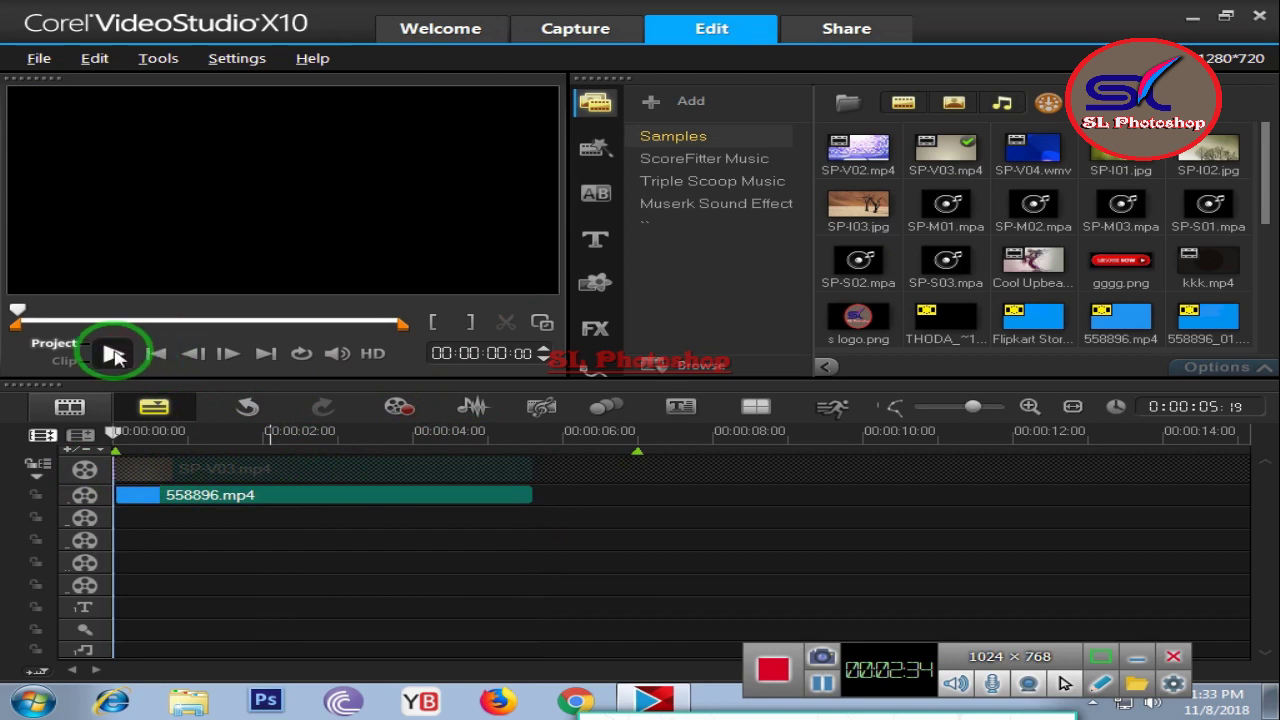
{"action": "left_click", "coordinate": [113, 354]}
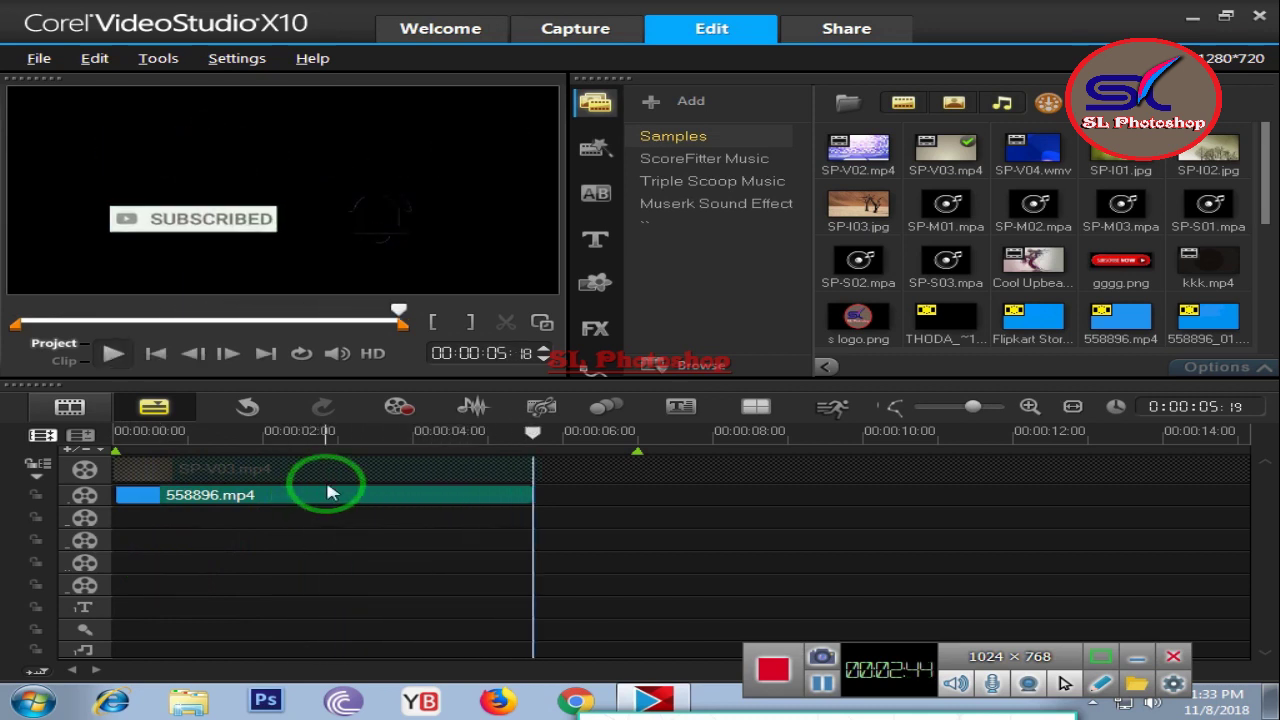
{"action": "left_click", "coordinate": [297, 466]}
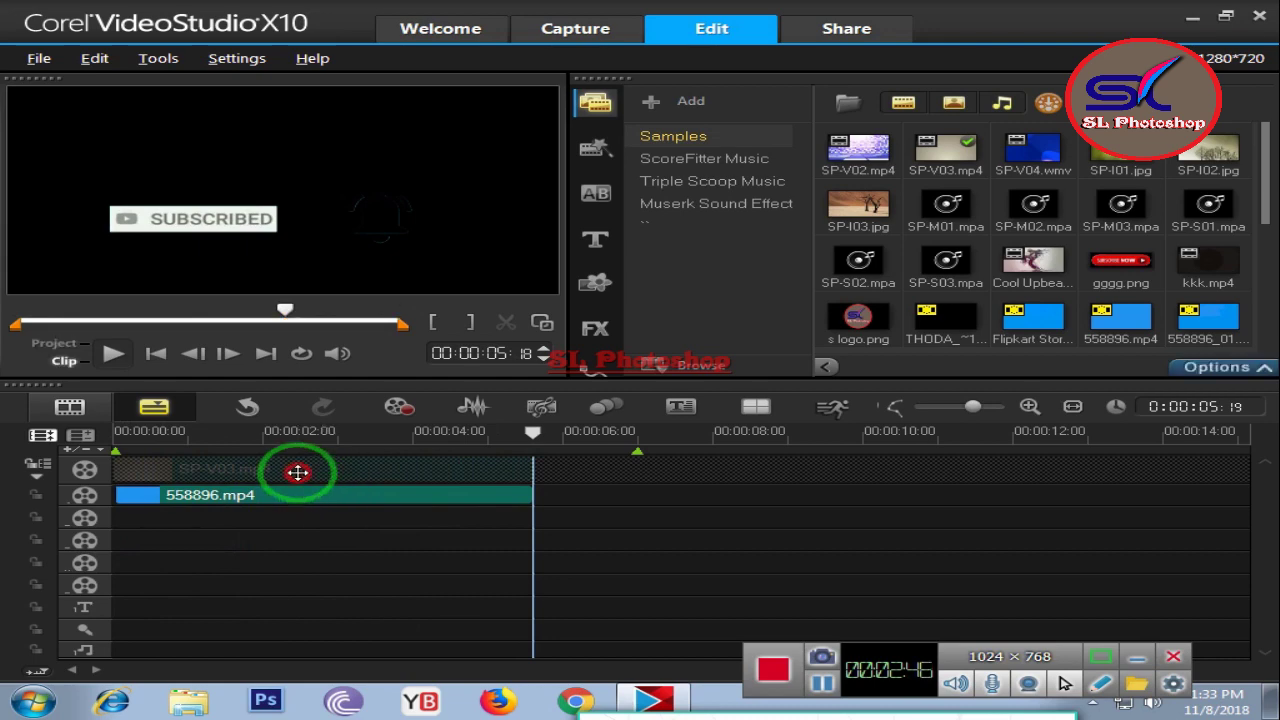
- Delete SP-V03.mp4 from the video track and place SP-V02.mp4 at 0:00 instead
{"action": "left_click", "coordinate": [88, 470]}
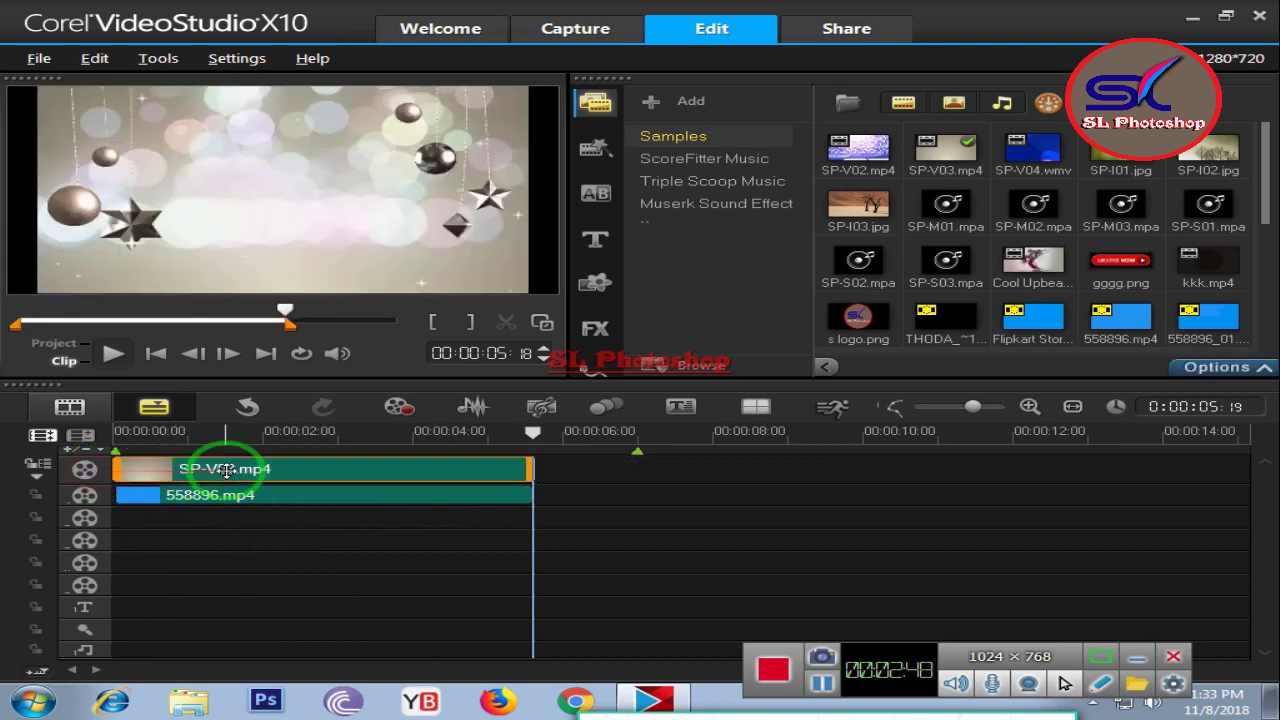
{"action": "right_click", "coordinate": [275, 464]}
{"action": "left_click", "coordinate": [580, 105]}
{"action": "key", "text": "Delete"}
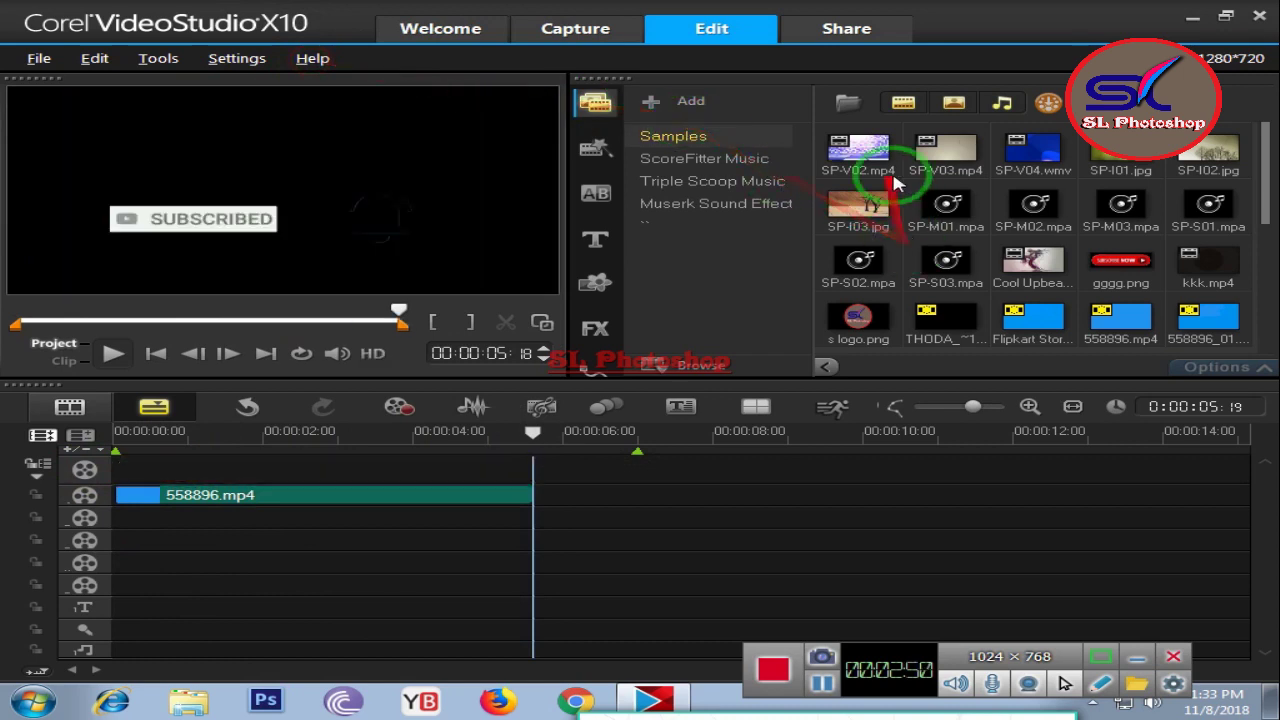
{"action": "left_click_drag", "start_coordinate": [878, 148], "coordinate": [663, 343]}
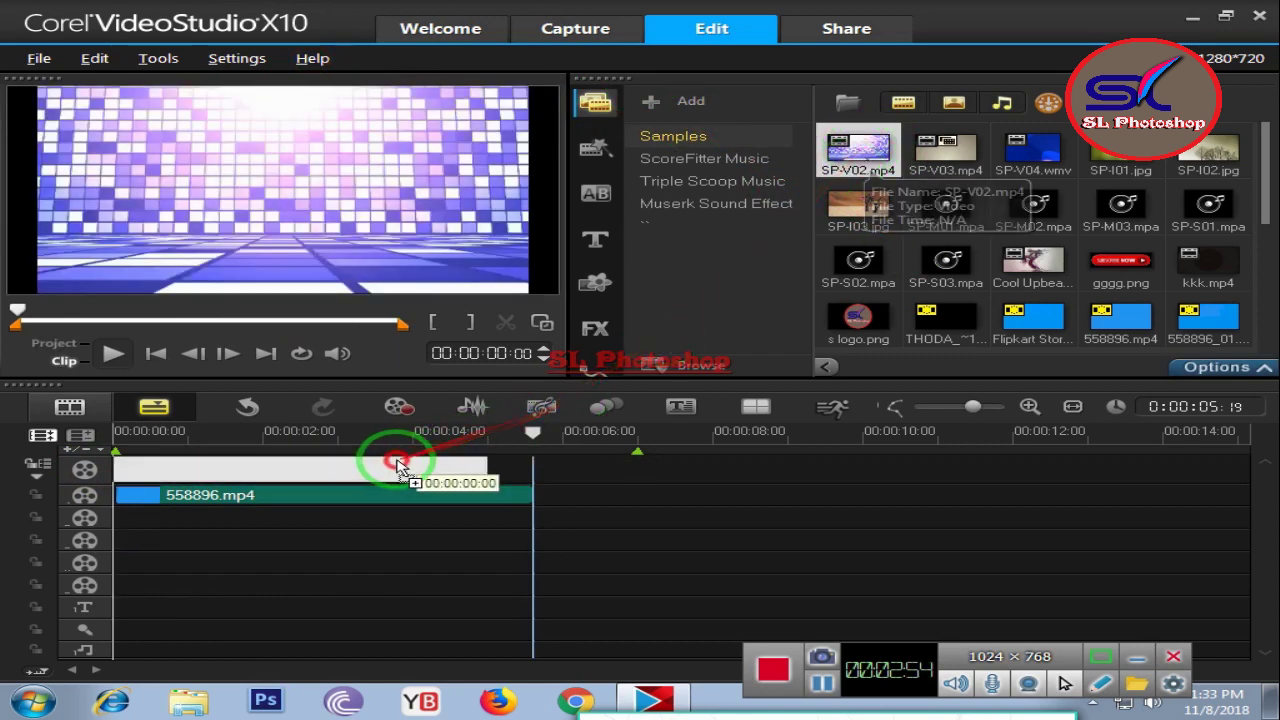
{"action": "mouse_move", "coordinate": [663, 343]}
{"action": "left_mouse_down"}
{"action": "mouse_move", "coordinate": [481, 481]}
{"action": "mouse_move", "coordinate": [522, 462]}
{"action": "left_mouse_up"}
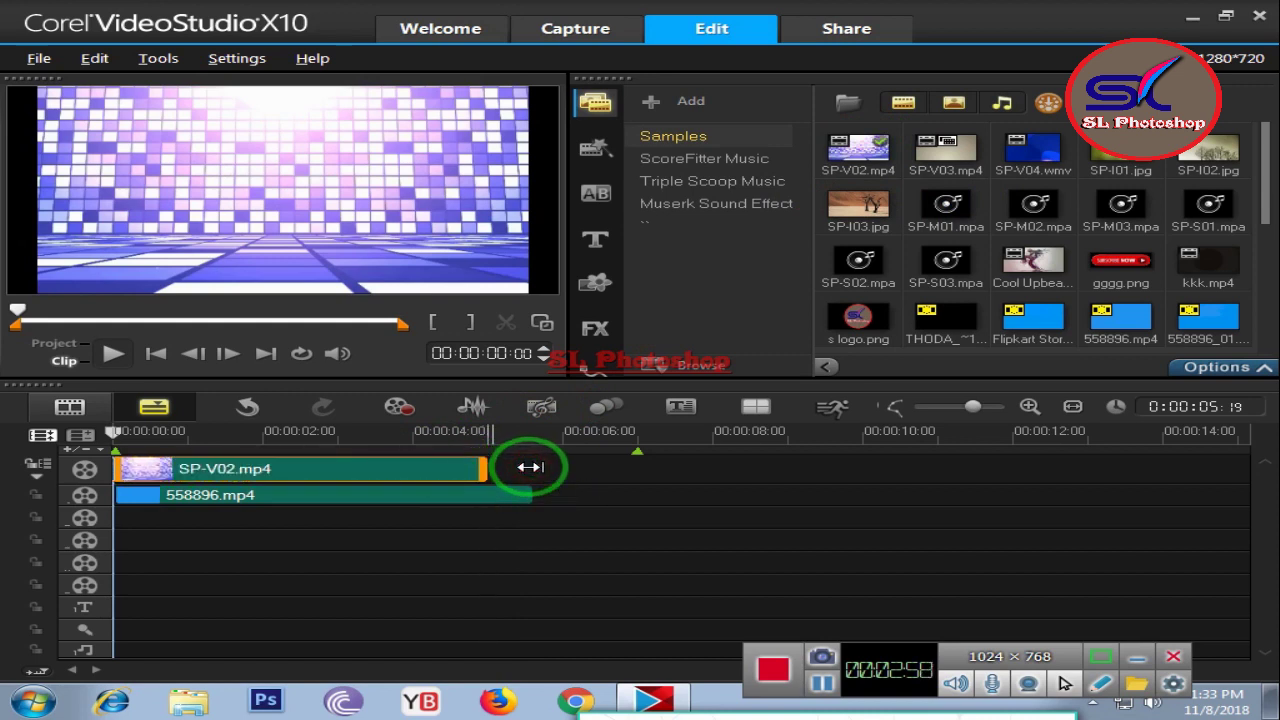
{"action": "left_click", "coordinate": [113, 355]}
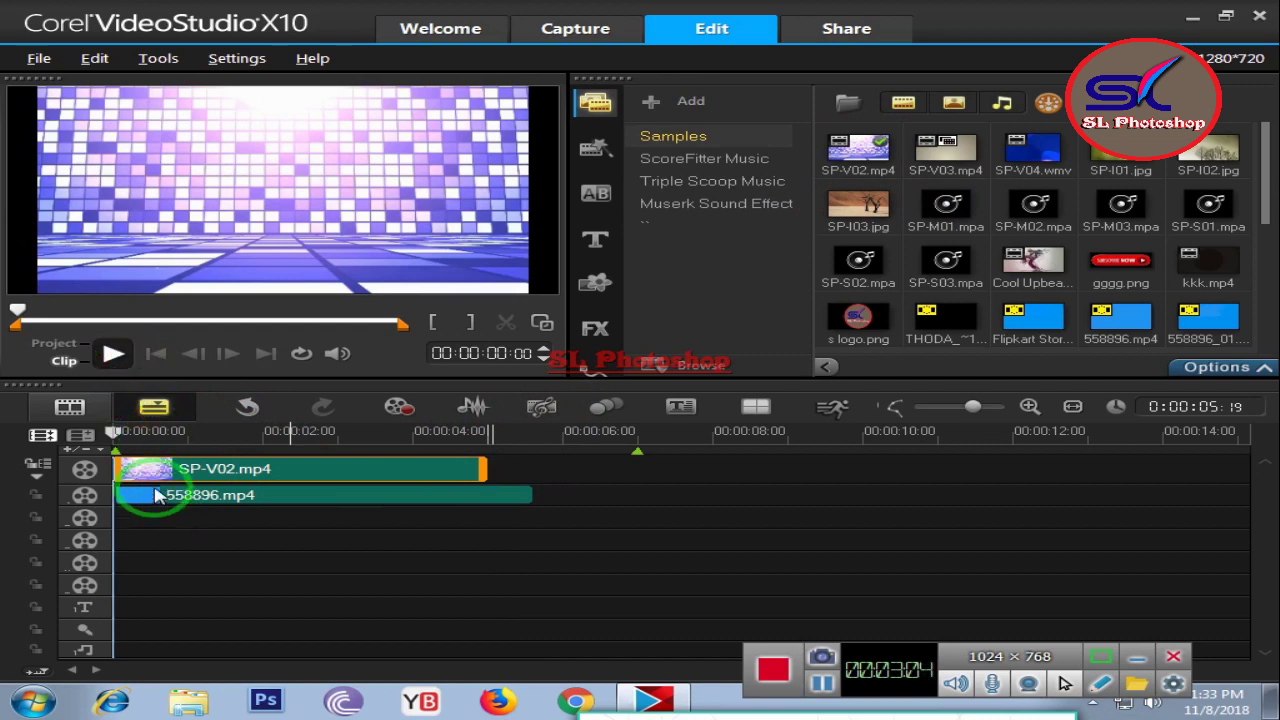
{"action": "left_click", "coordinate": [113, 355]}
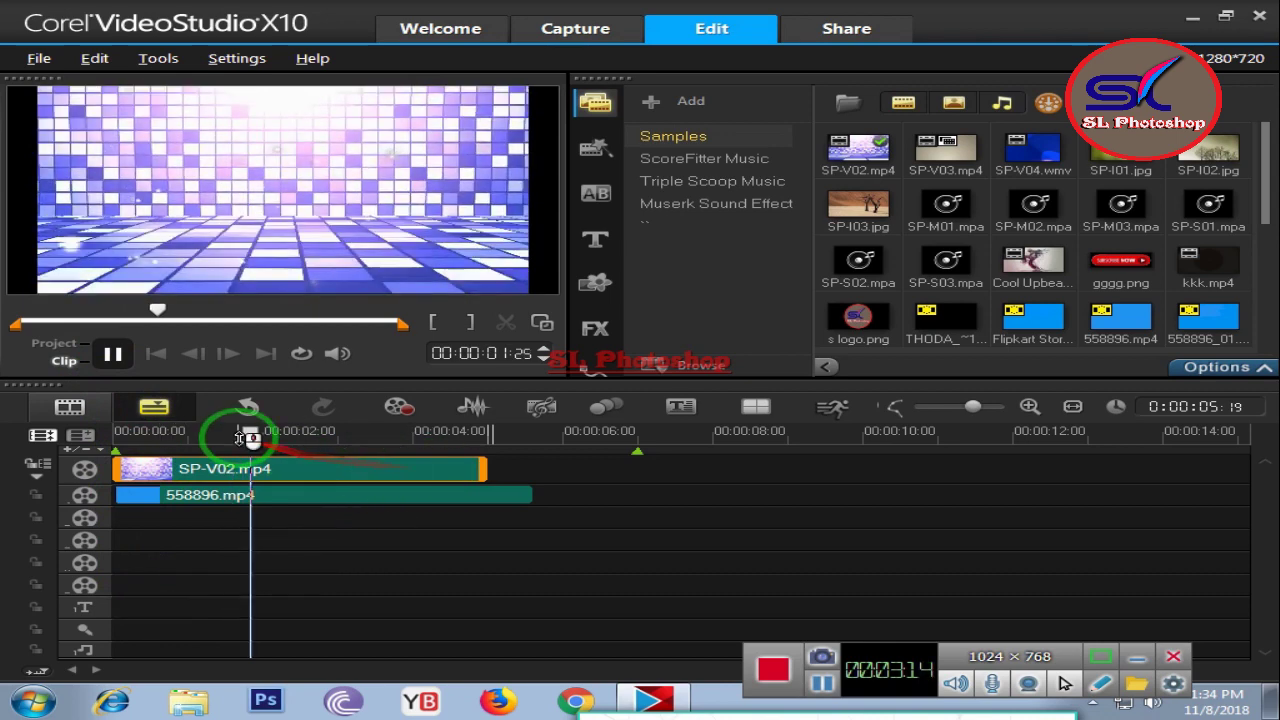
{"action": "left_click", "coordinate": [108, 357]}
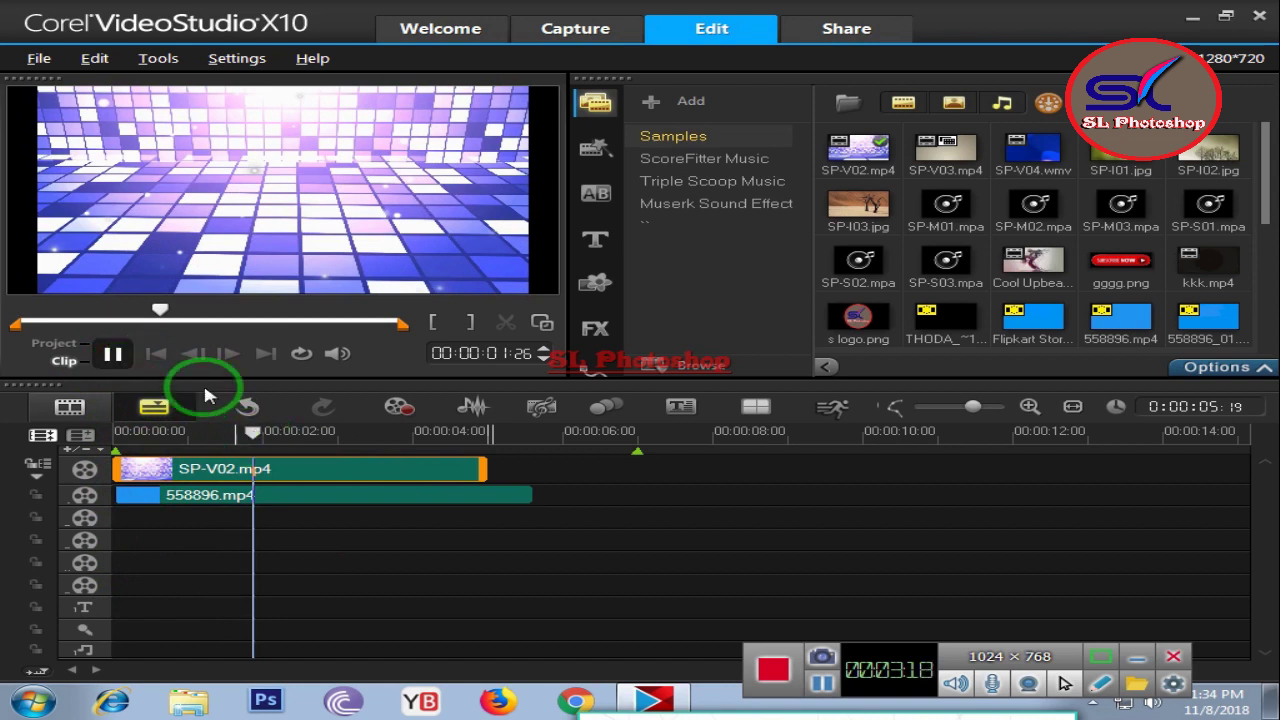
{"action": "left_click", "coordinate": [155, 355]}
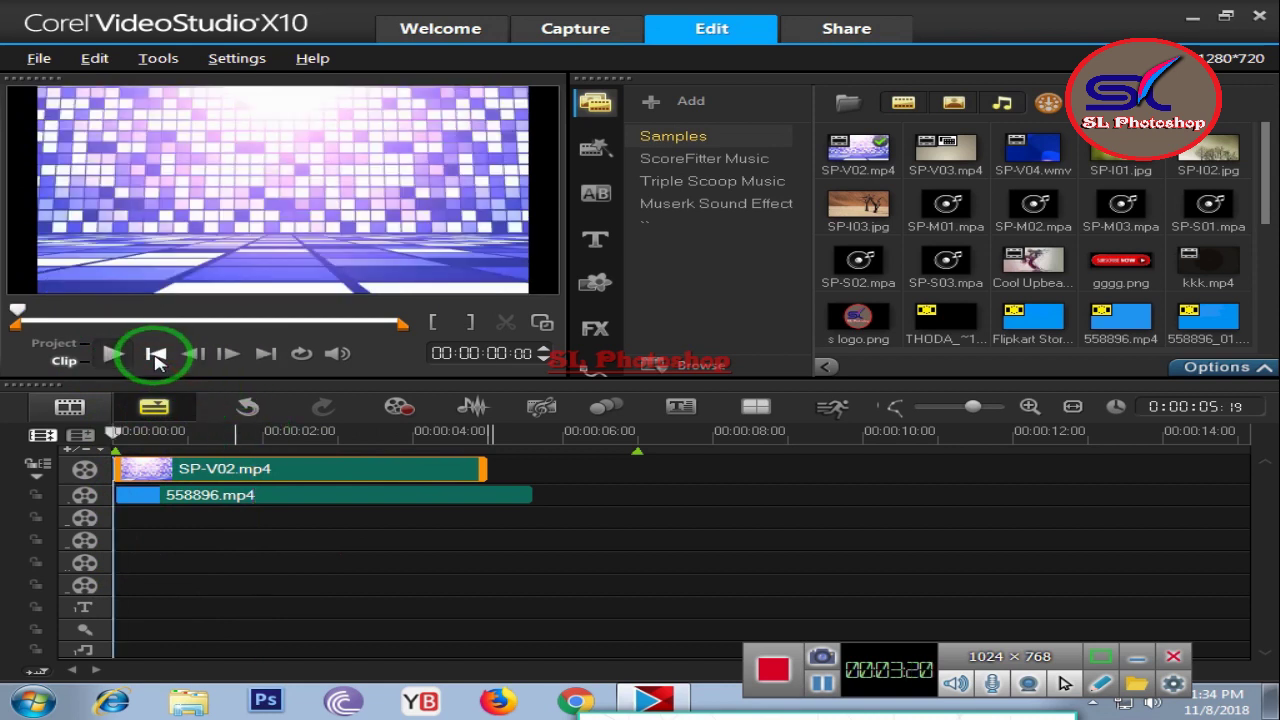
{"action": "left_click", "coordinate": [67, 350]}
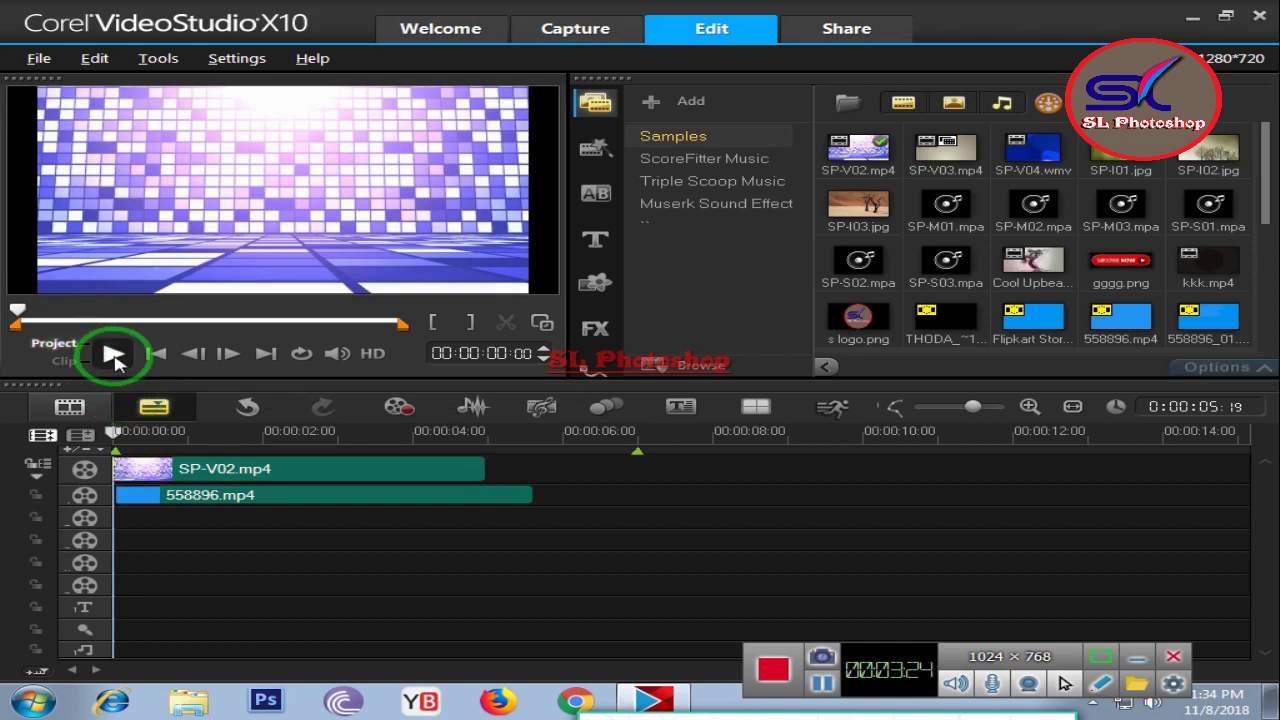
{"action": "left_click", "coordinate": [116, 358]}
{"action": "left_click", "coordinate": [145, 484]}
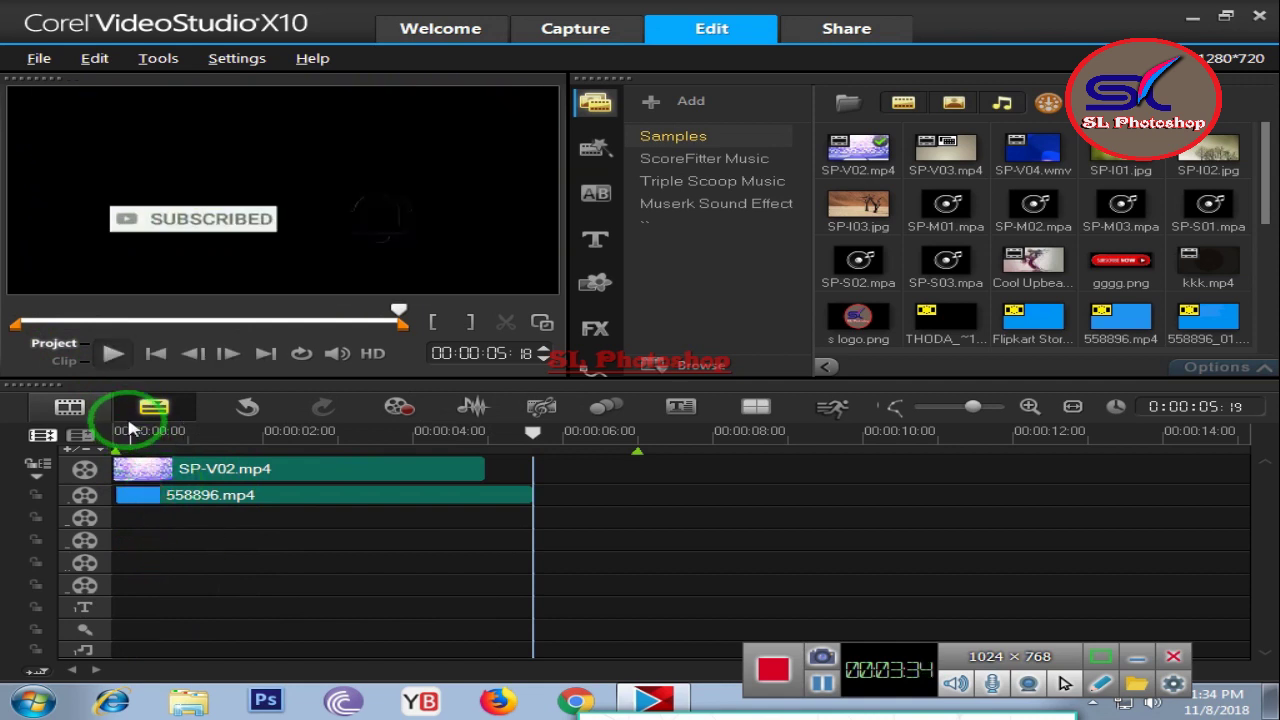
{"action": "left_click", "coordinate": [459, 469]}
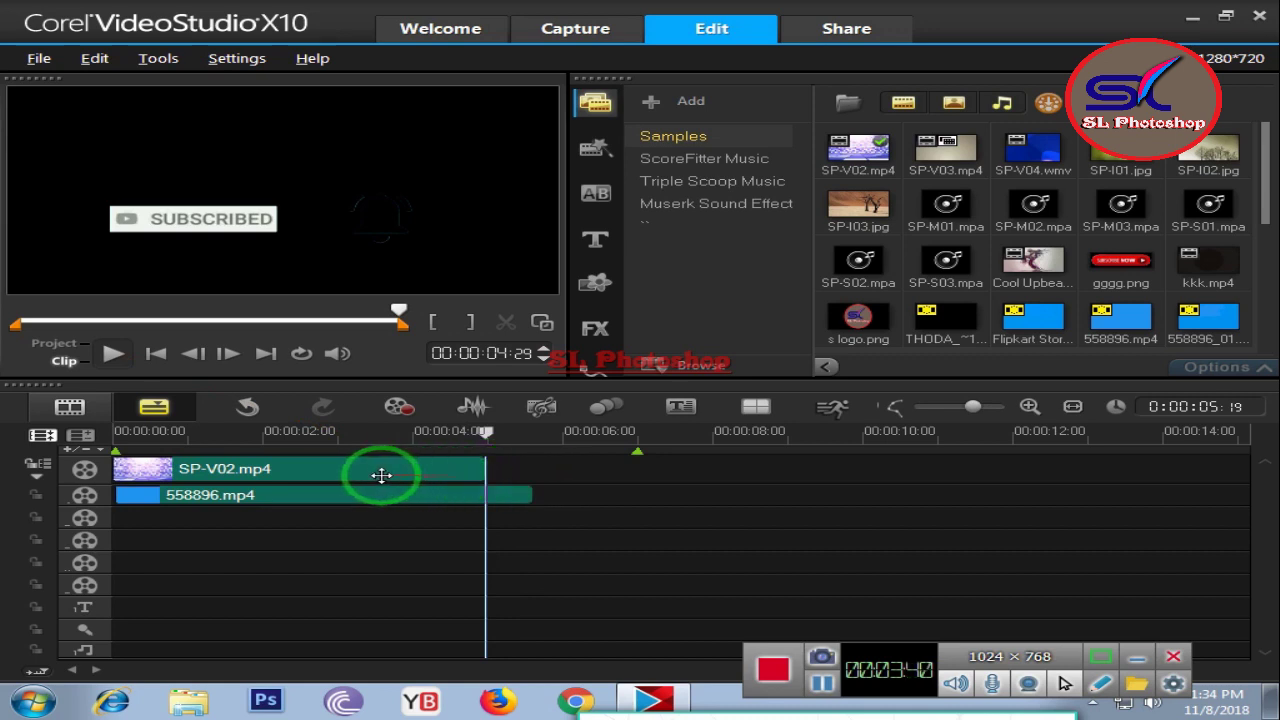
{"action": "left_click", "coordinate": [249, 469]}
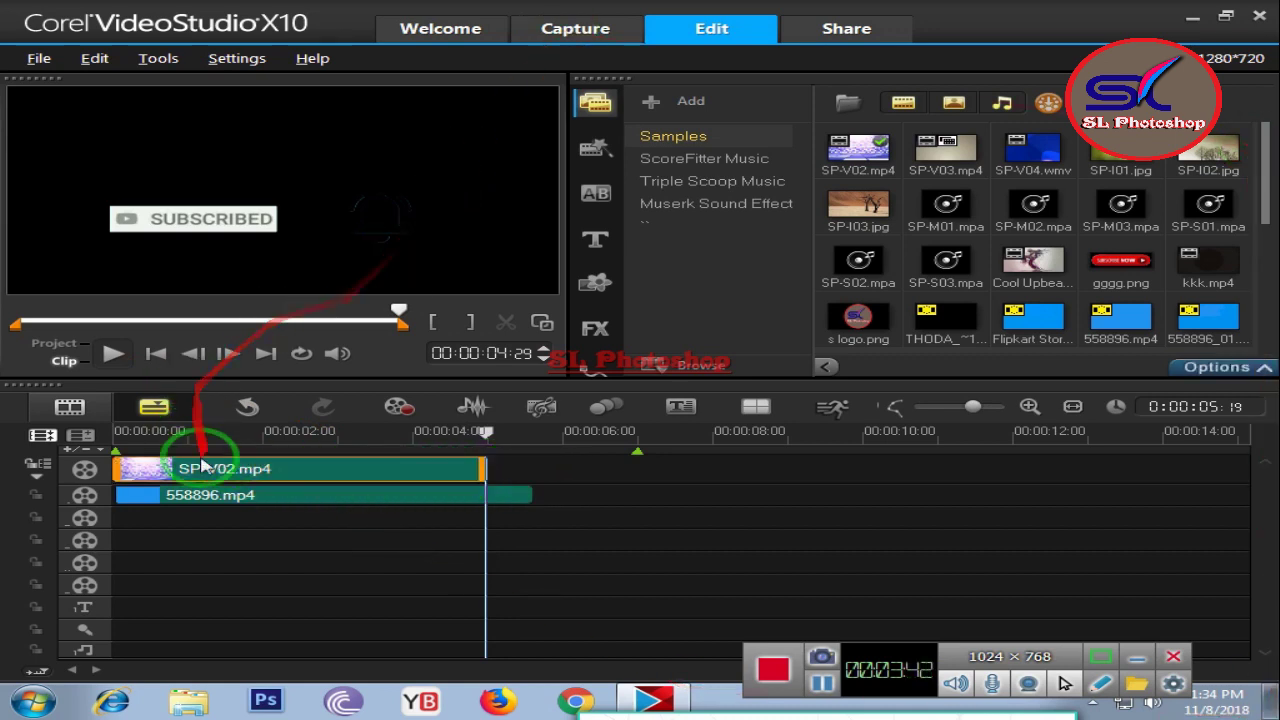
{"action": "left_click", "coordinate": [207, 471]}
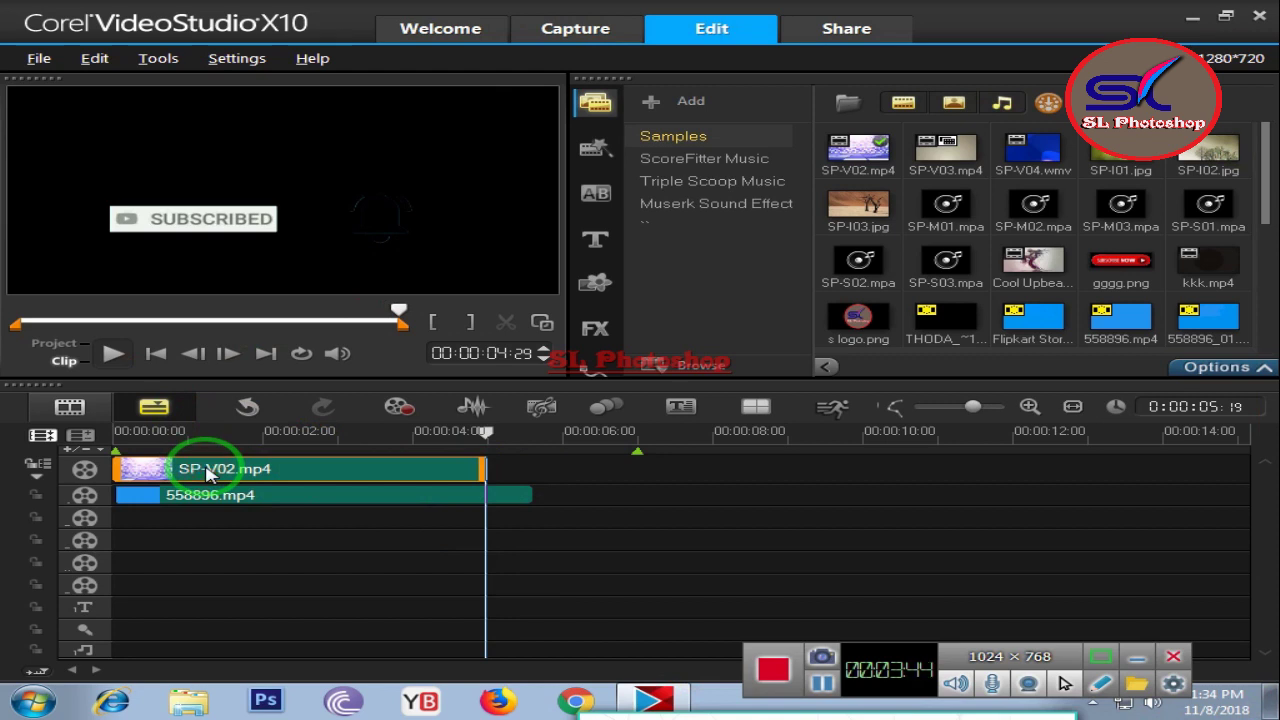
{"action": "left_click_drag", "start_coordinate": [423, 468], "coordinate": [250, 476]}
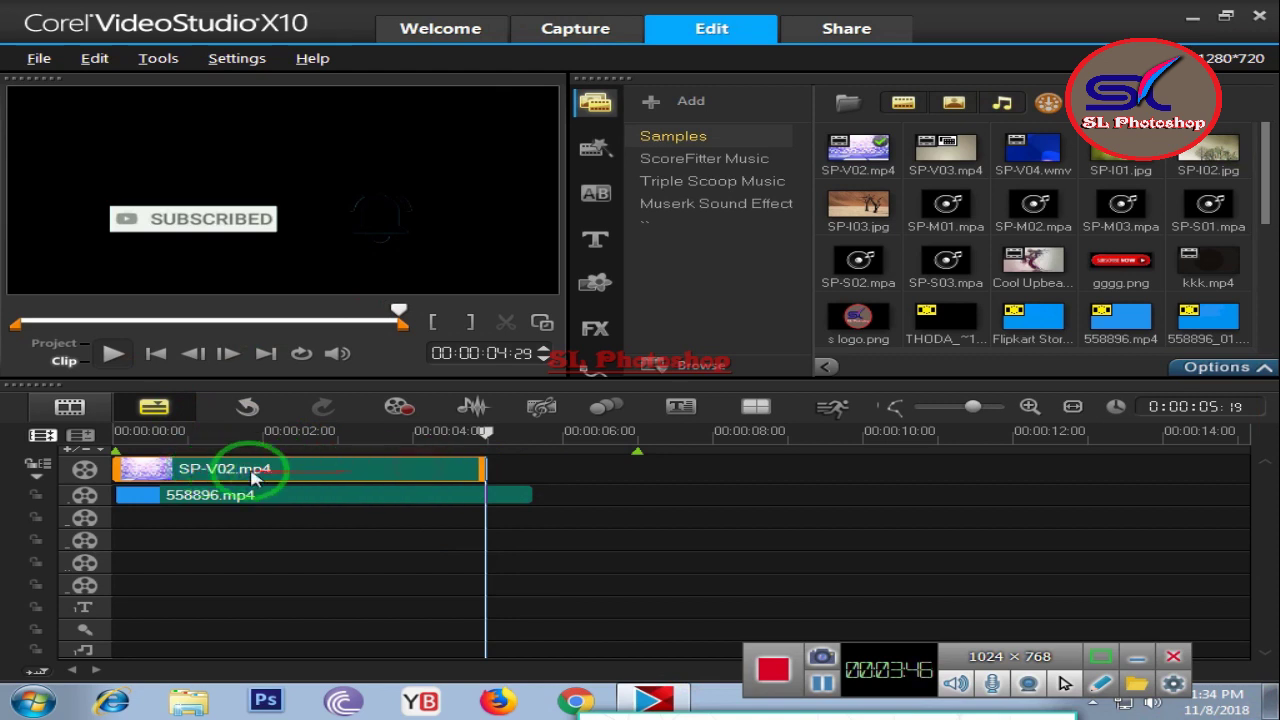
{"action": "left_click", "coordinate": [335, 465]}
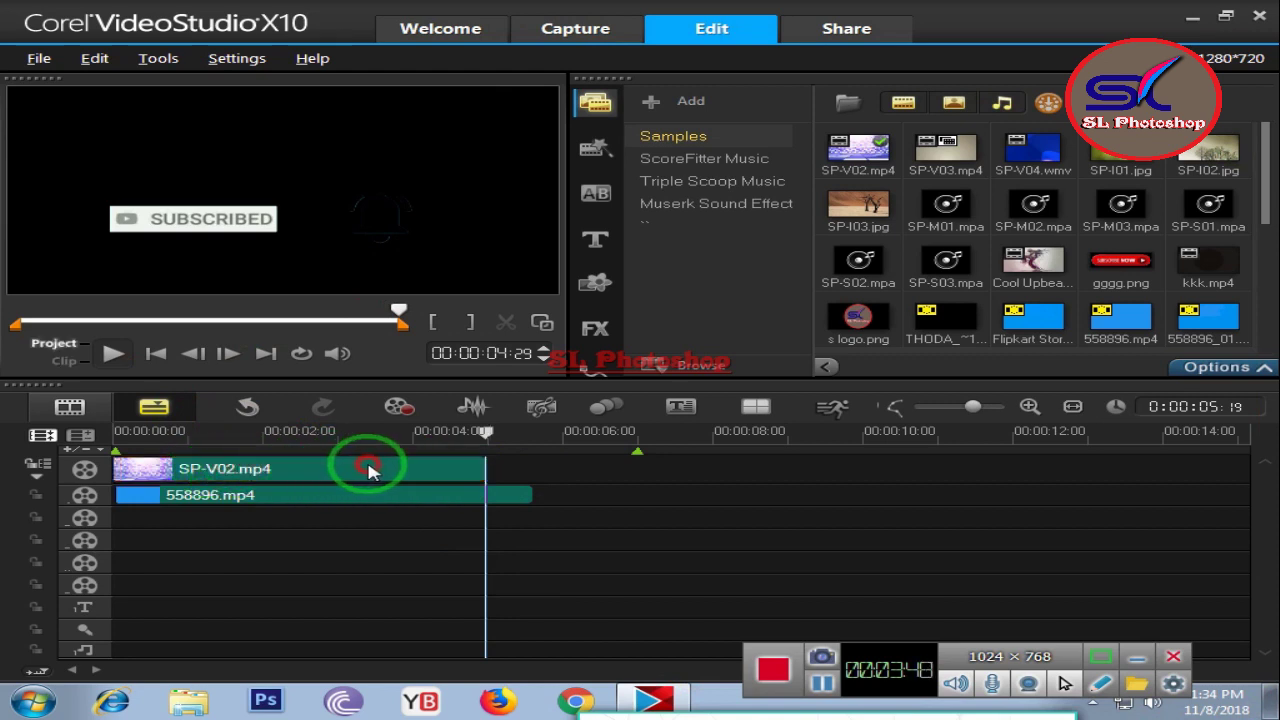